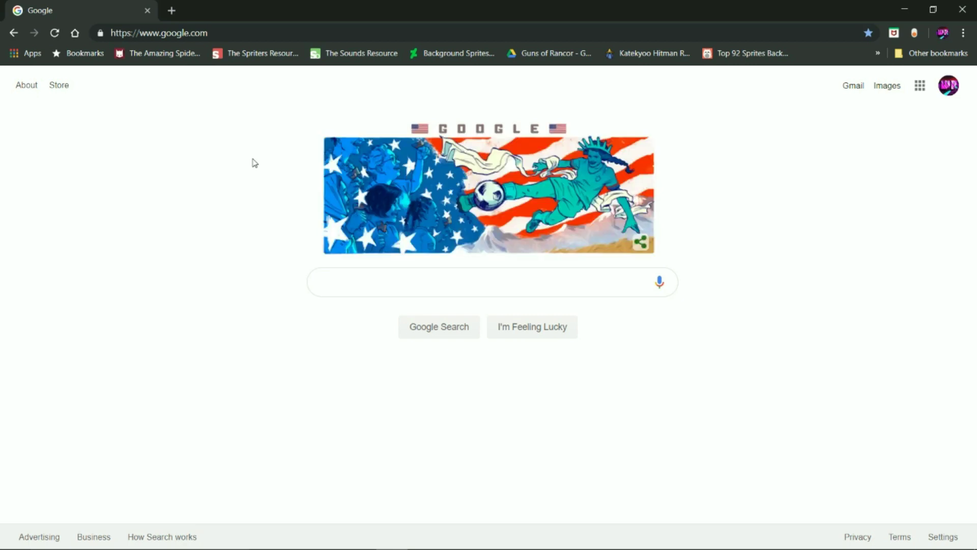
pyautogui.click(259, 33)
pyautogui.write('m')
pyautogui.press('Return')
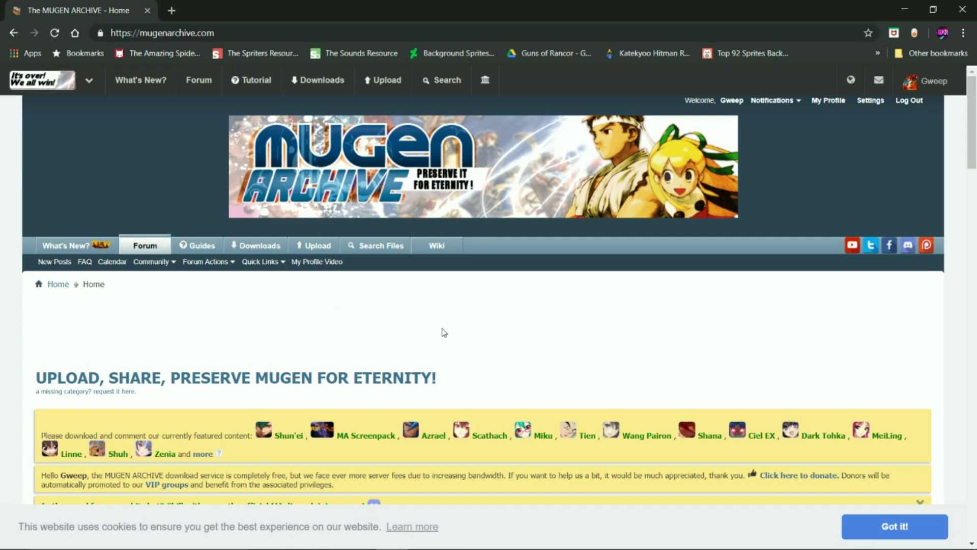
# Step: Go to Mugen Archive's Downloads section and scroll to the Characters categories
pyautogui.click(262, 247)
pyautogui.scroll(-3, 285, 365)
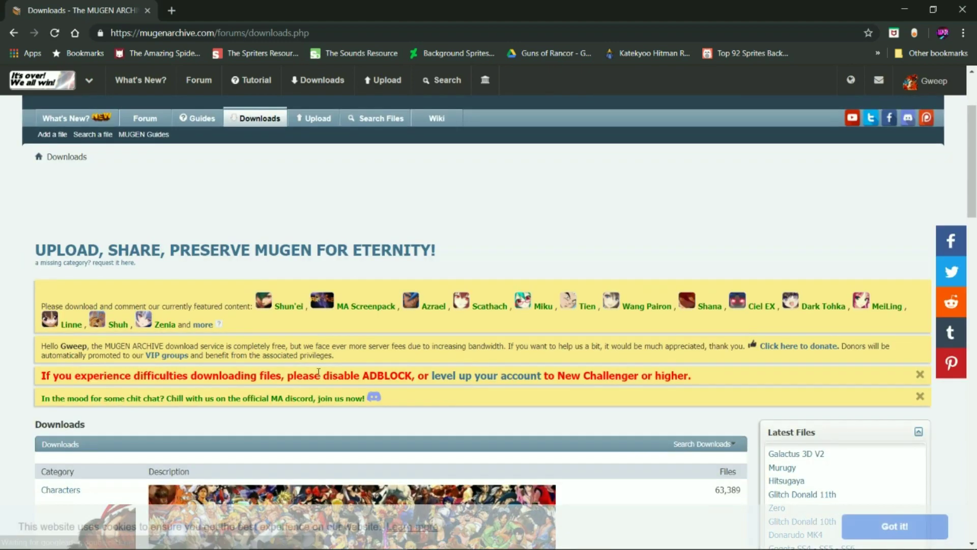
pyautogui.scroll(-10, 289, 366)
pyautogui.scroll(-3, 356, 361)
pyautogui.scroll(3, 267, 339)
pyautogui.scroll(-3, 203, 320)
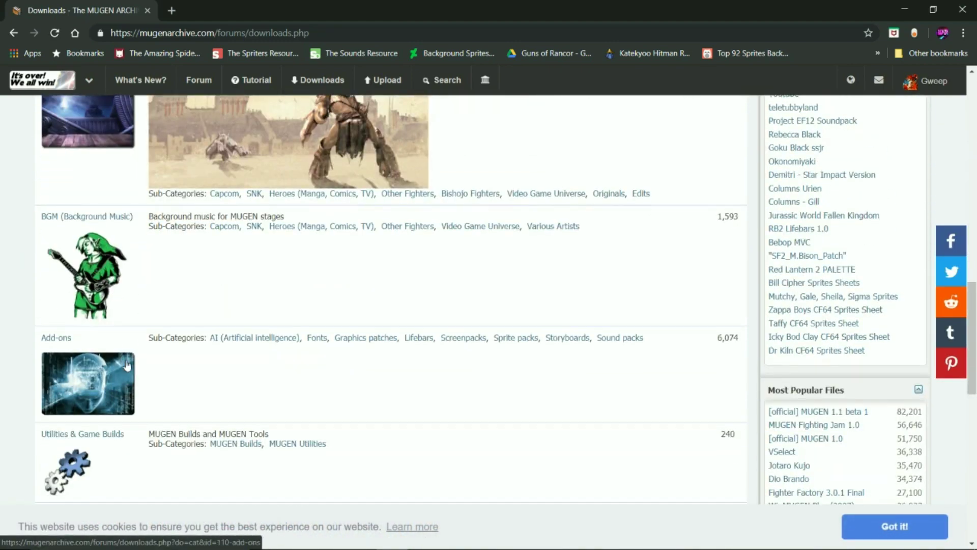
pyautogui.scroll(-1, 119, 298)
pyautogui.scroll(10, 145, 346)
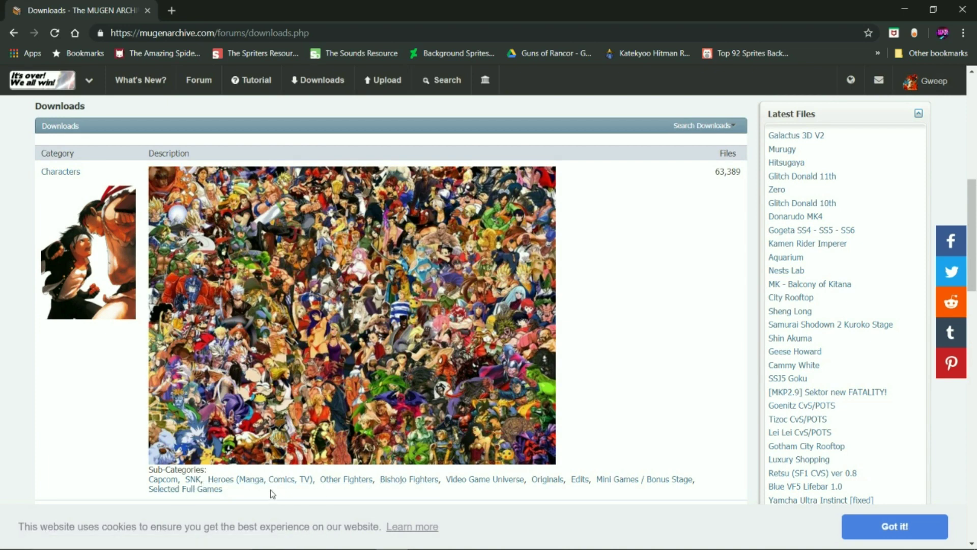
# Step: Open the Heroes (Manga, Comics, TV) category and scroll through its series list
pyautogui.click(260, 479)
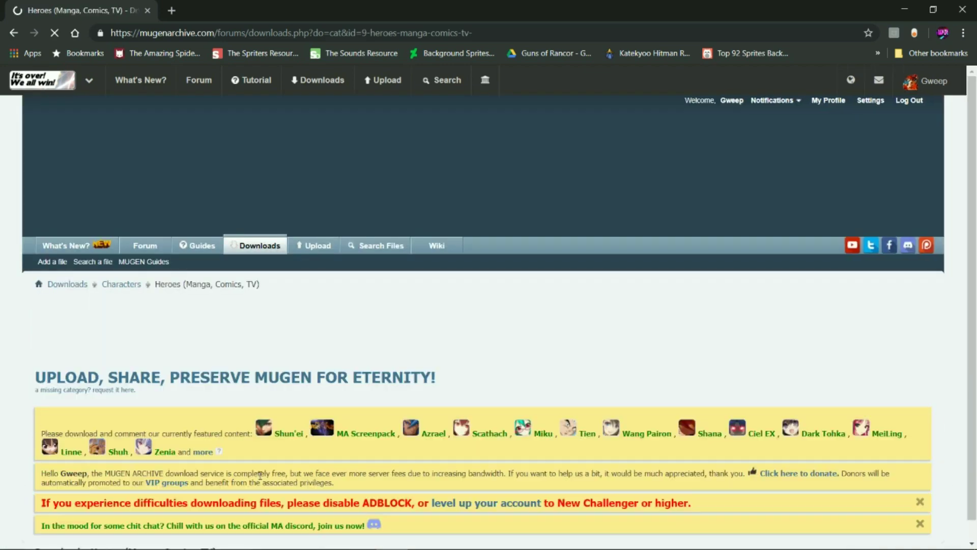
pyautogui.scroll(-5, 270, 467)
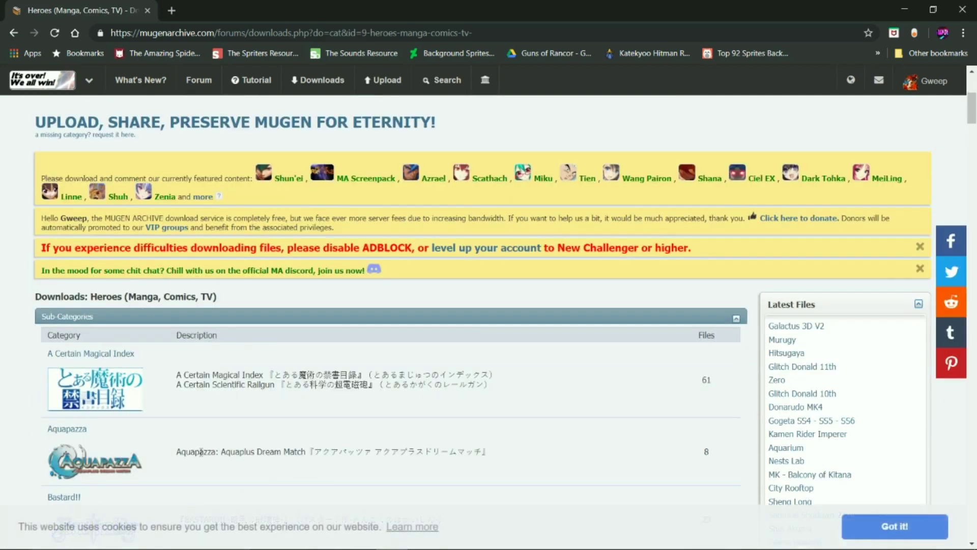
pyautogui.scroll(-10, 270, 467)
pyautogui.scroll(-15, 207, 411)
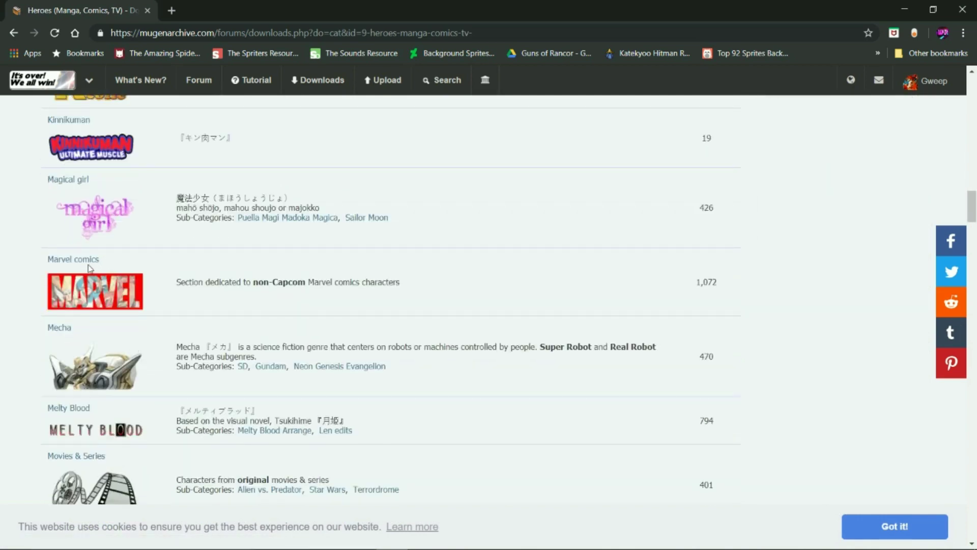
# Step: Open the Marvel comics downloads and scroll its character list to find Jean Grey
pyautogui.click(81, 261)
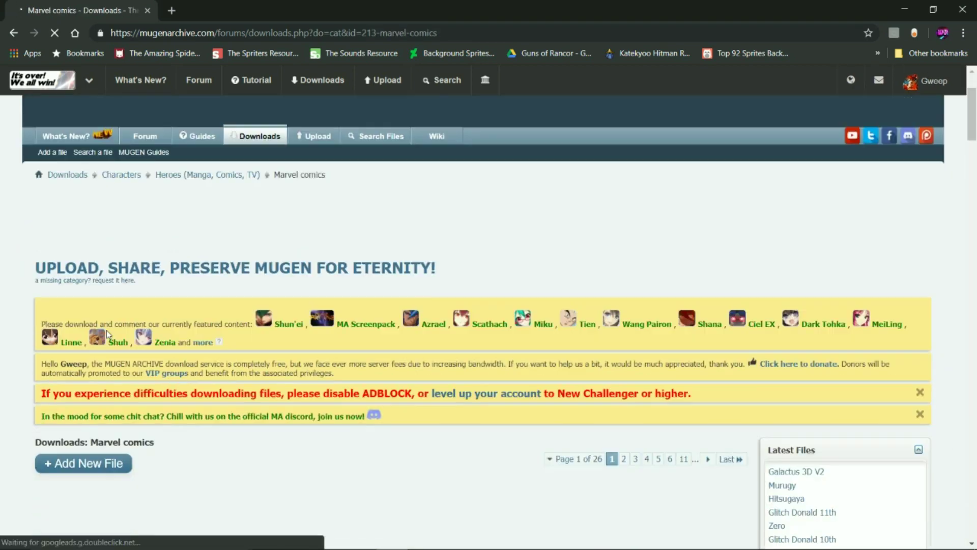
pyautogui.scroll(-10, 107, 329)
pyautogui.scroll(-9, 118, 327)
pyautogui.scroll(-6, 118, 327)
pyautogui.scroll(-8, 119, 326)
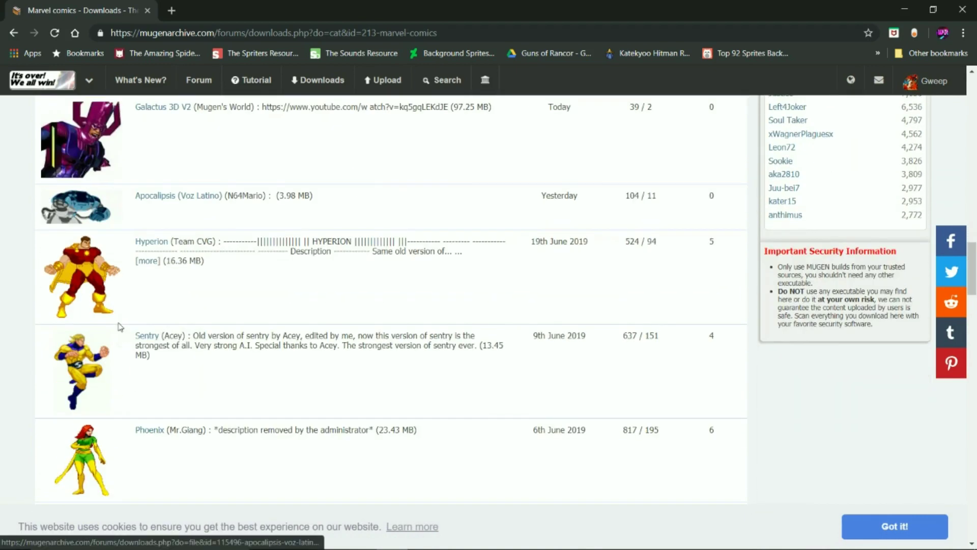
pyautogui.scroll(-7, 119, 327)
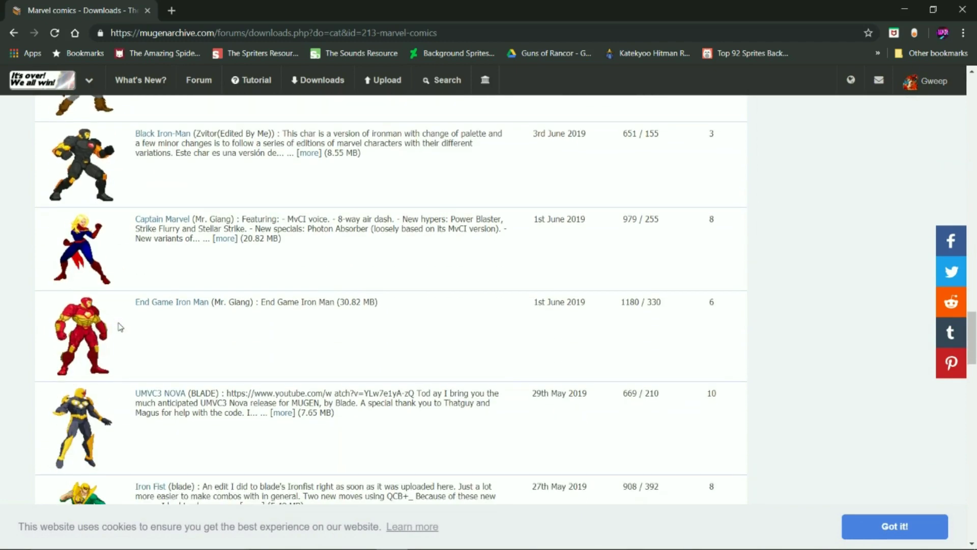
pyautogui.scroll(-5, 120, 326)
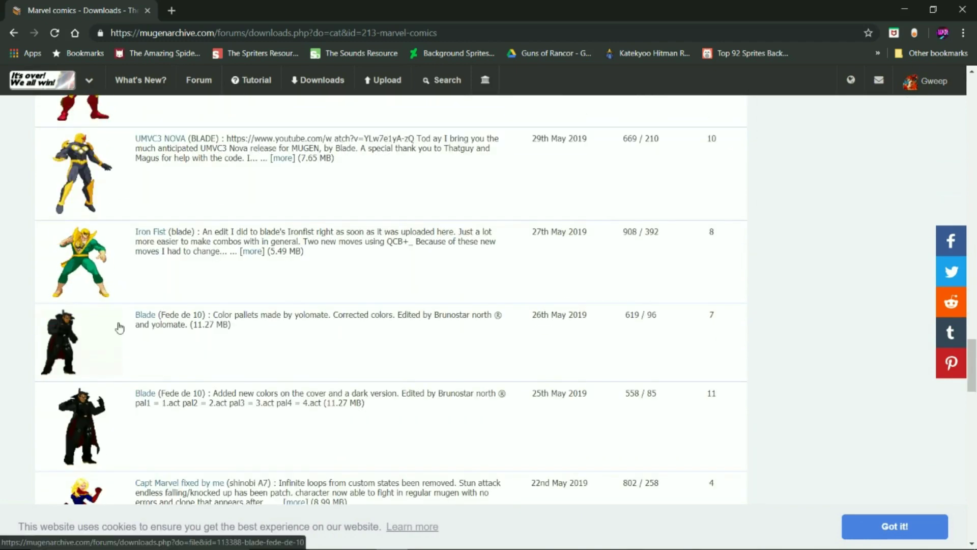
pyautogui.scroll(-4, 120, 326)
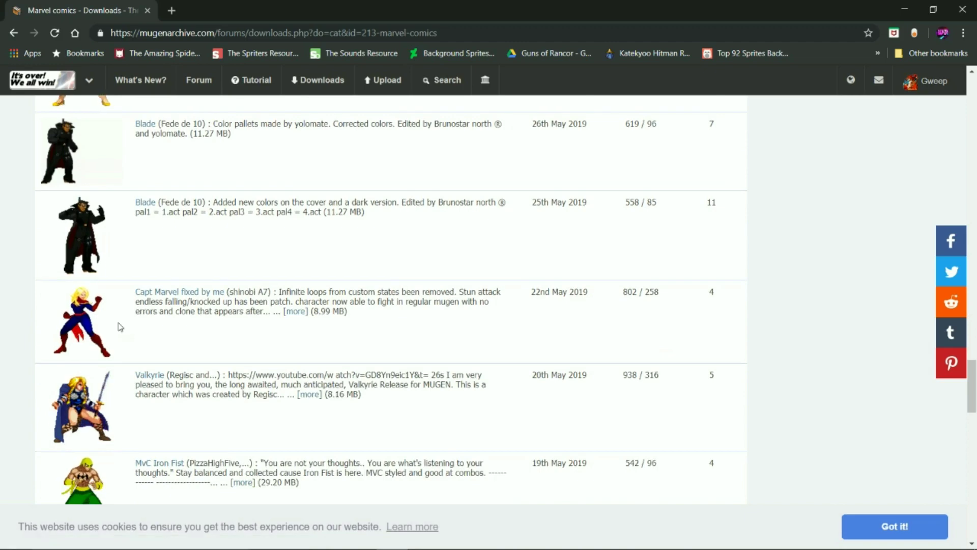
pyautogui.scroll(-6, 120, 326)
pyautogui.scroll(-5, 120, 326)
pyautogui.scroll(-2, 120, 323)
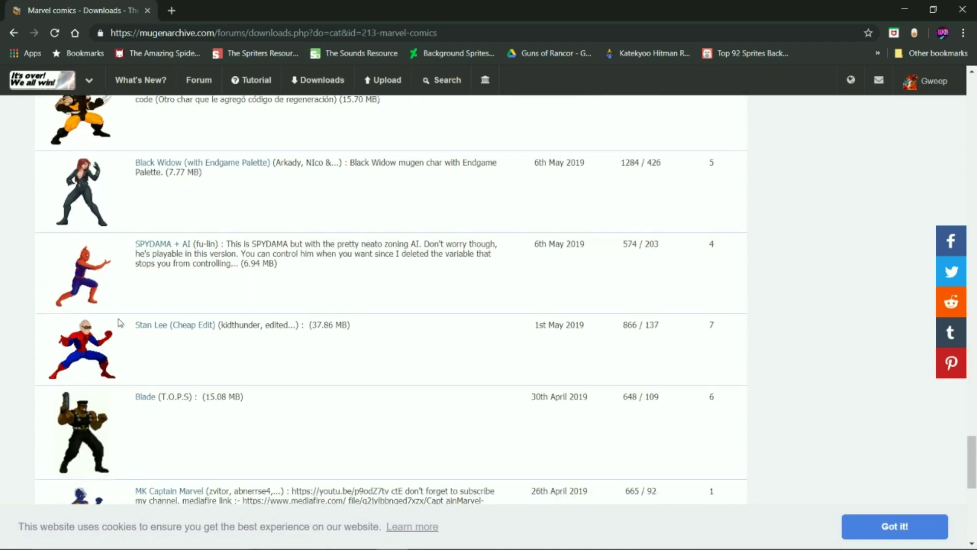
pyautogui.scroll(18, 120, 322)
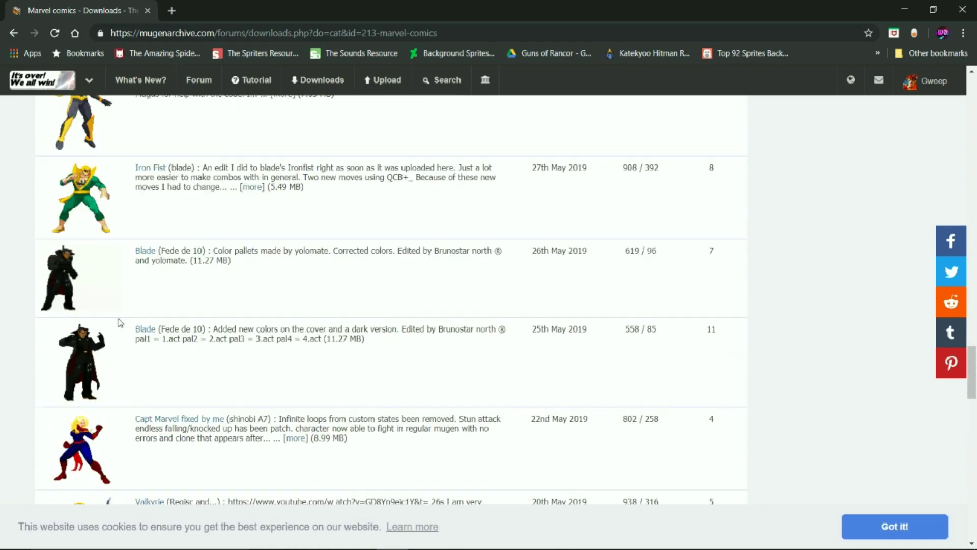
pyautogui.scroll(20, 120, 323)
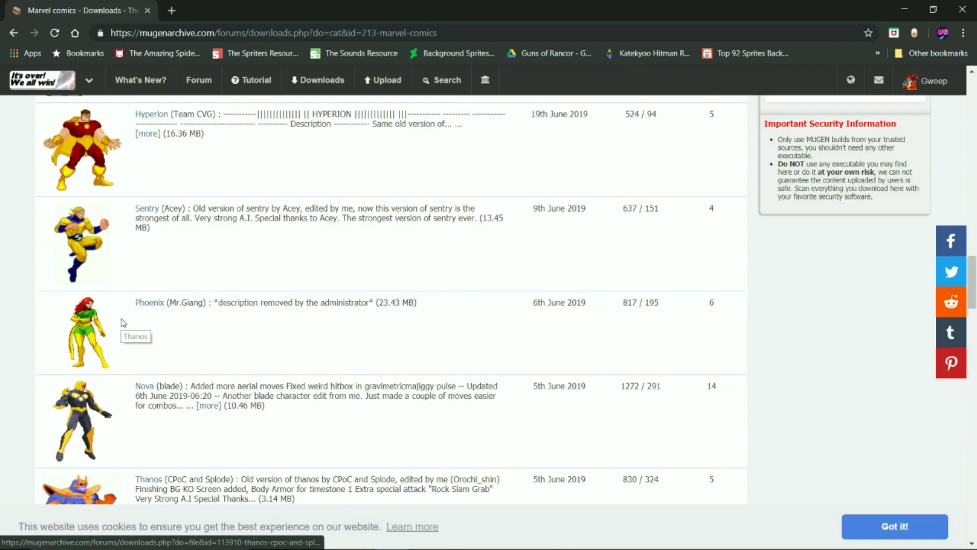
pyautogui.scroll(9, 122, 323)
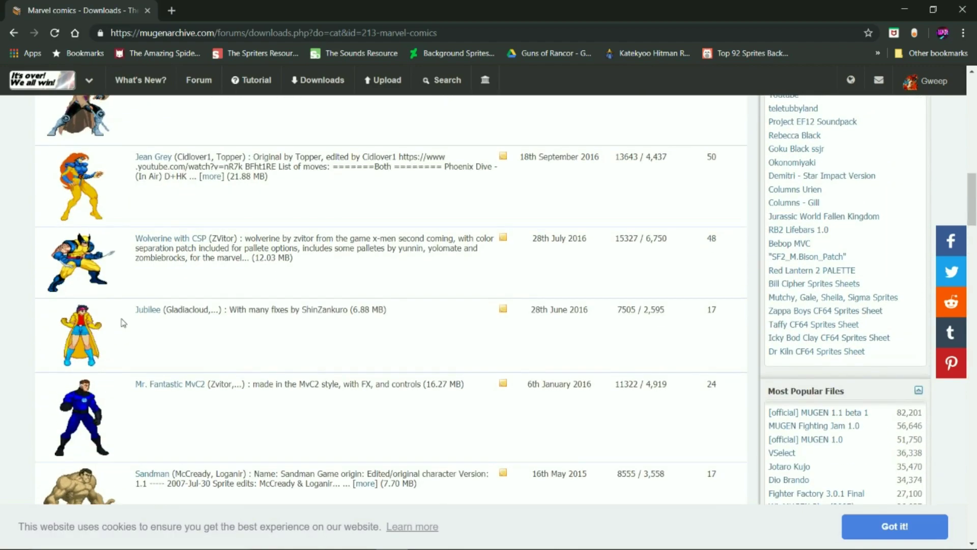
pyautogui.scroll(-4, 122, 322)
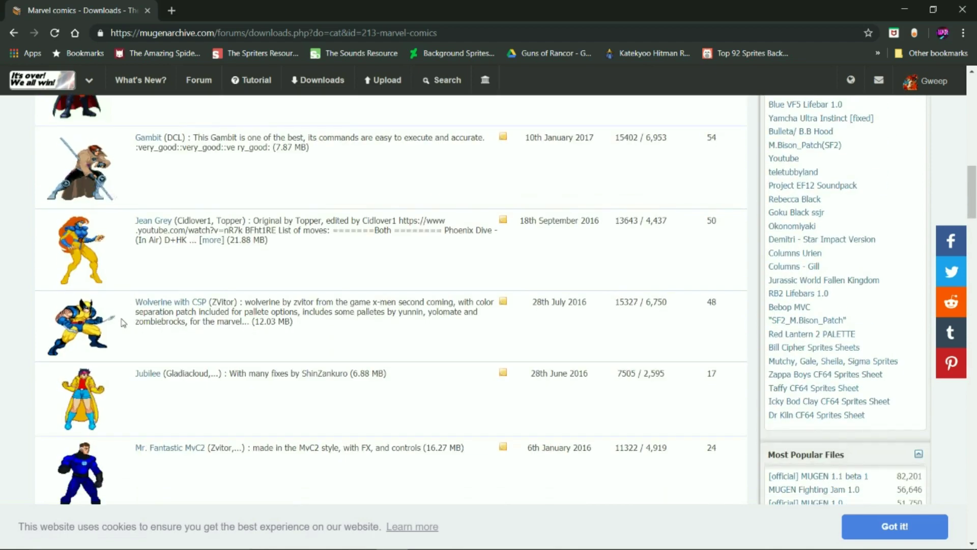
# Step: Open the Jean Grey file page and download JeanGrey_AvX.rar
pyautogui.click(155, 223)
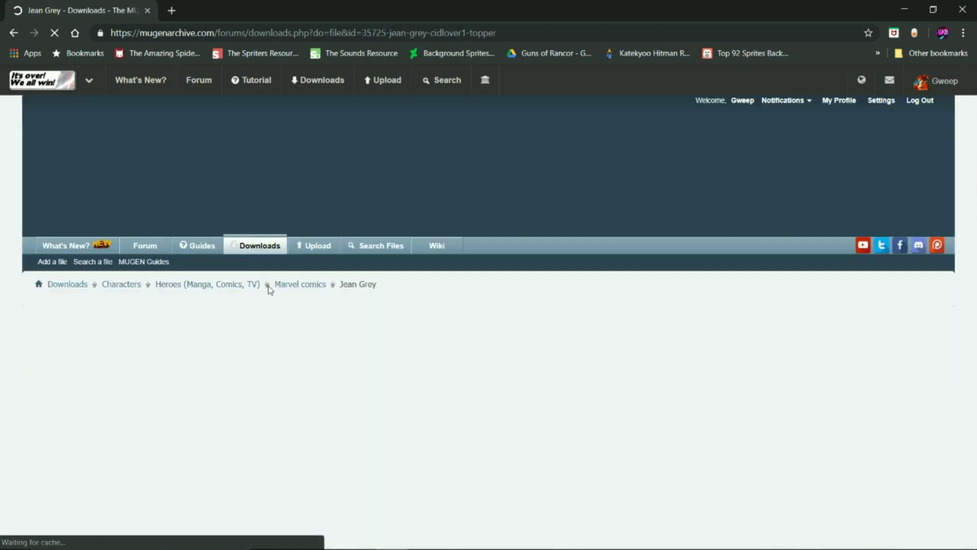
pyautogui.scroll(-8, 685, 451)
pyautogui.scroll(-1, 676, 394)
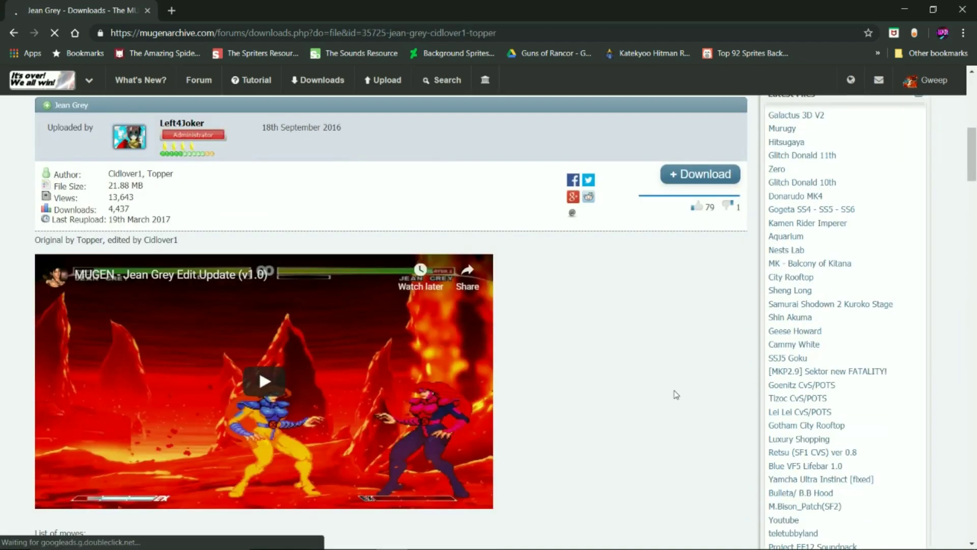
pyautogui.scroll(-1, 676, 394)
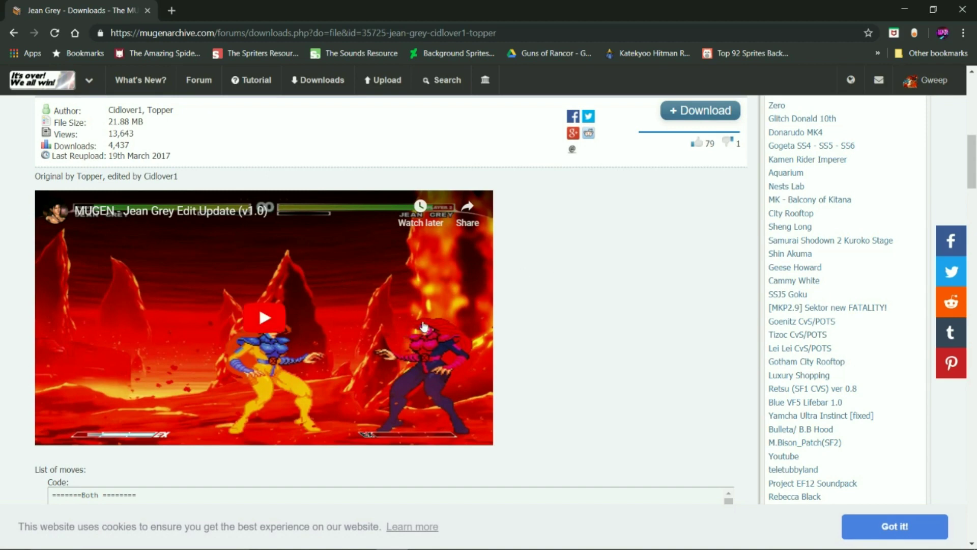
pyautogui.scroll(-4, 541, 313)
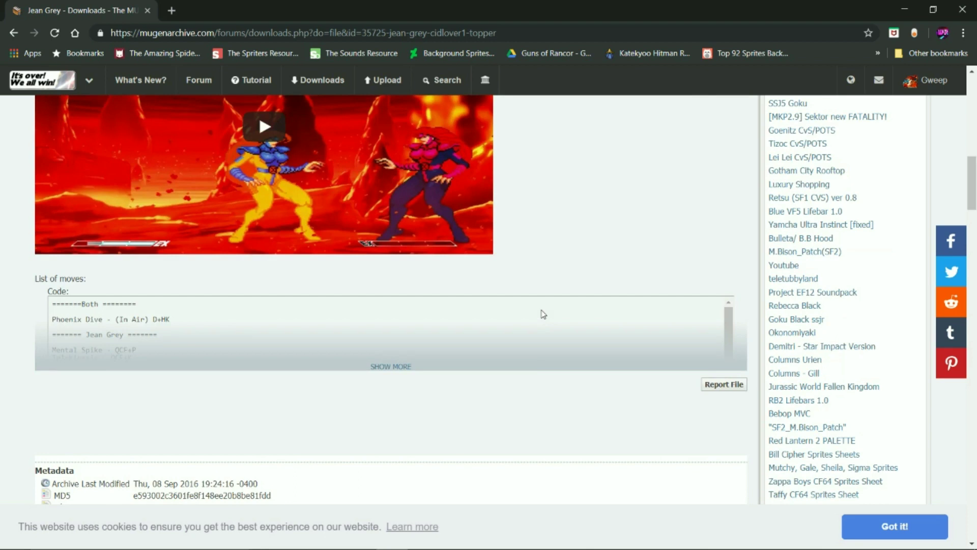
pyautogui.scroll(5, 542, 313)
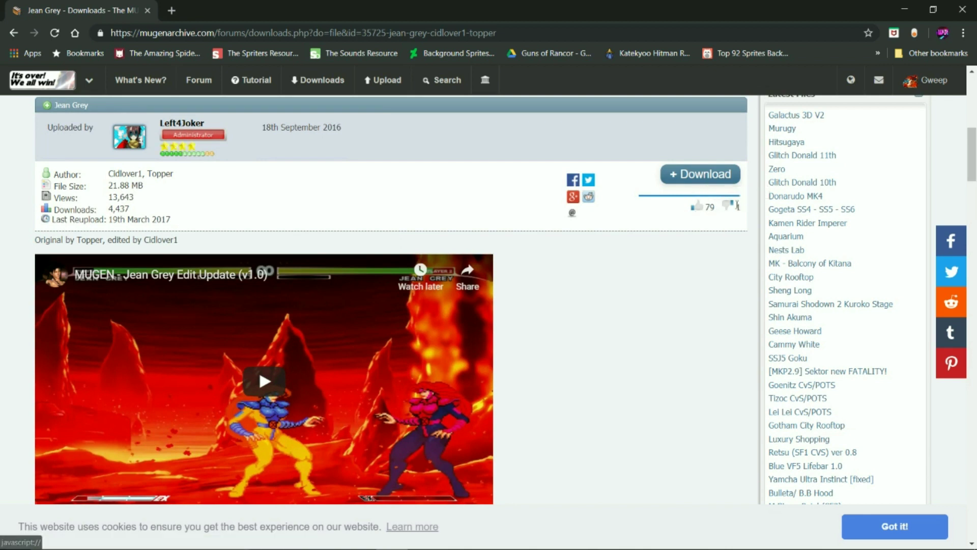
pyautogui.click(710, 175)
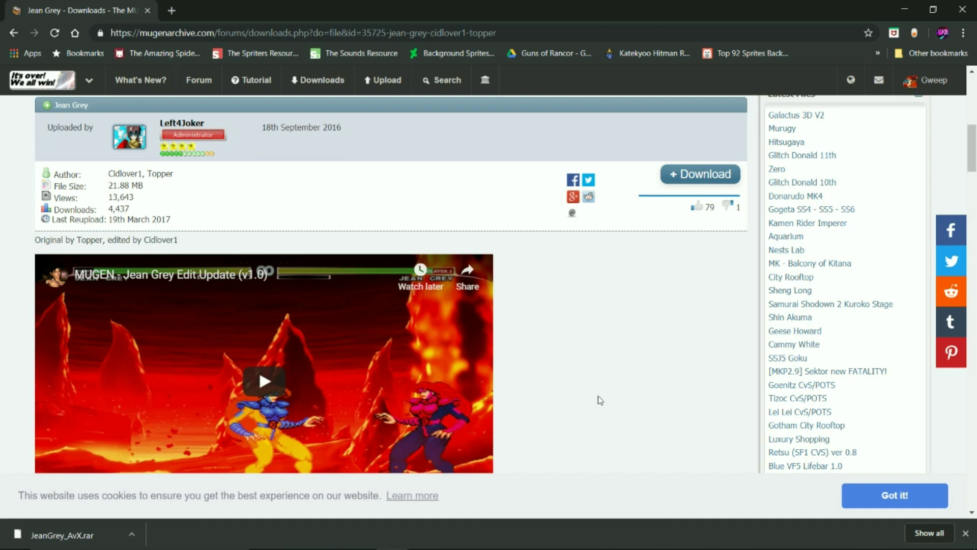
# Step: In 7-Zip, locate JeanGrey_AvX.rar in Downloads and open it to show the JeanGrey_AvX folder
pyautogui.click(518, 537)
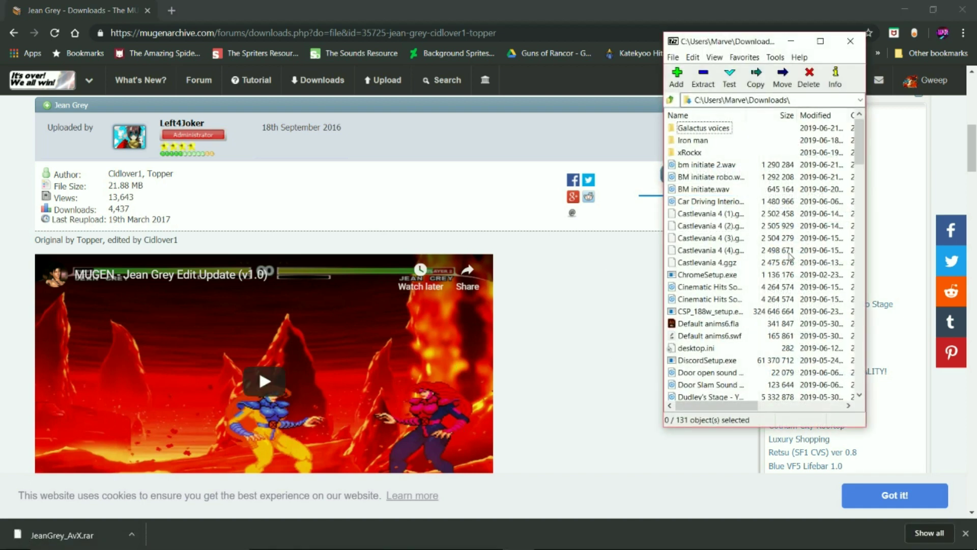
pyautogui.scroll(-6, 787, 259)
pyautogui.scroll(-6, 787, 260)
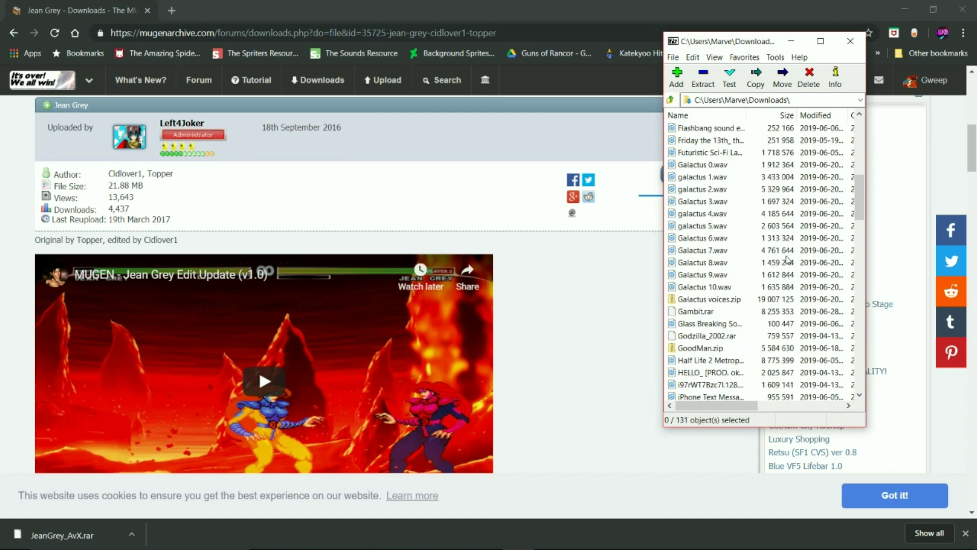
pyautogui.scroll(-4, 783, 259)
pyautogui.scroll(5, 788, 260)
pyautogui.scroll(3, 789, 260)
pyautogui.scroll(-7, 778, 251)
pyautogui.doubleClick(701, 213)
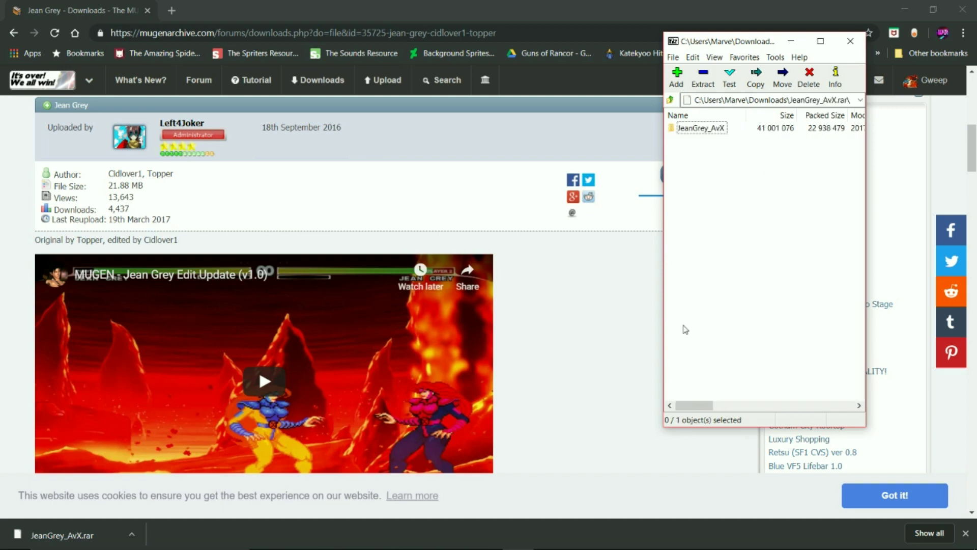
# Step: Extract the JeanGrey_AvX folder from the archive into D:\Animation stuff\Marvel
pyautogui.moveTo(530, 546)
pyautogui.click(493, 541)
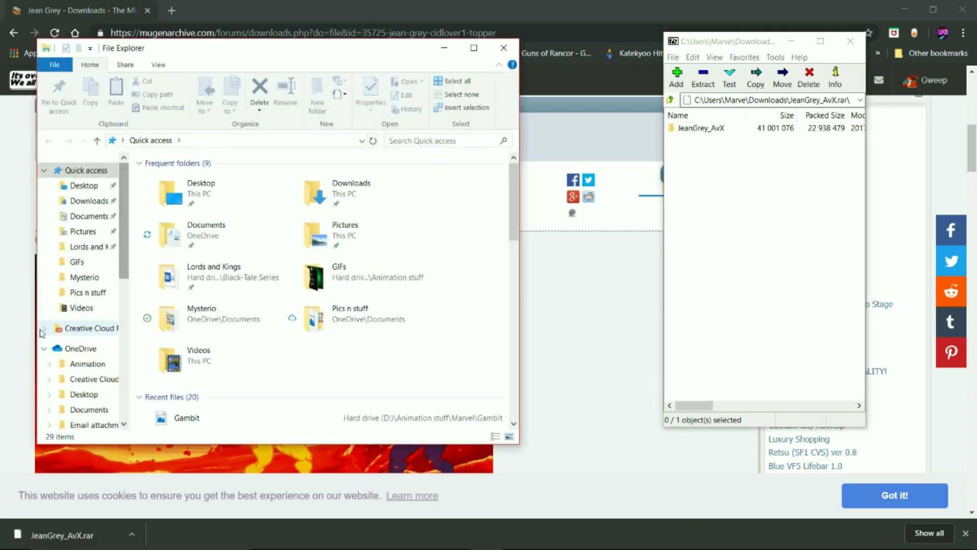
pyautogui.scroll(-2, 82, 325)
pyautogui.scroll(-5, 81, 326)
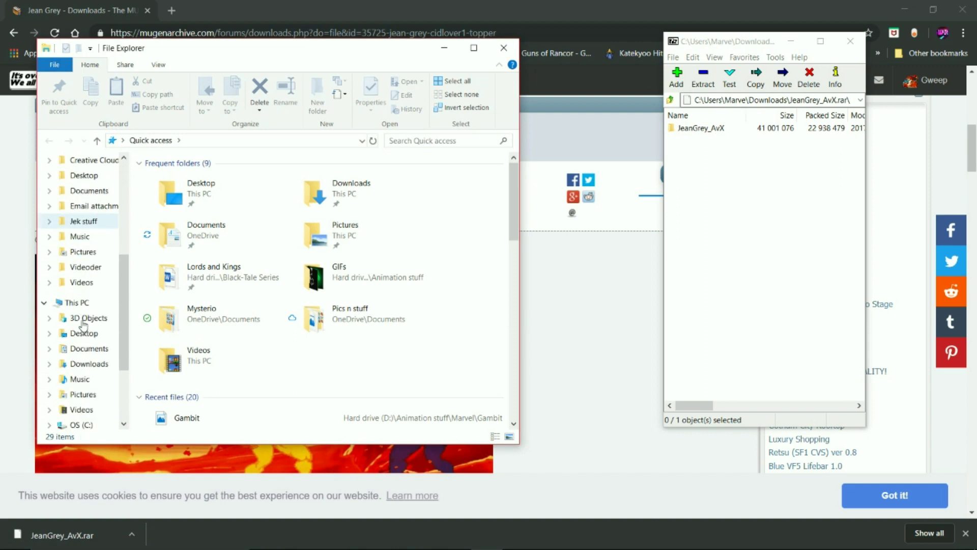
pyautogui.scroll(-3, 85, 326)
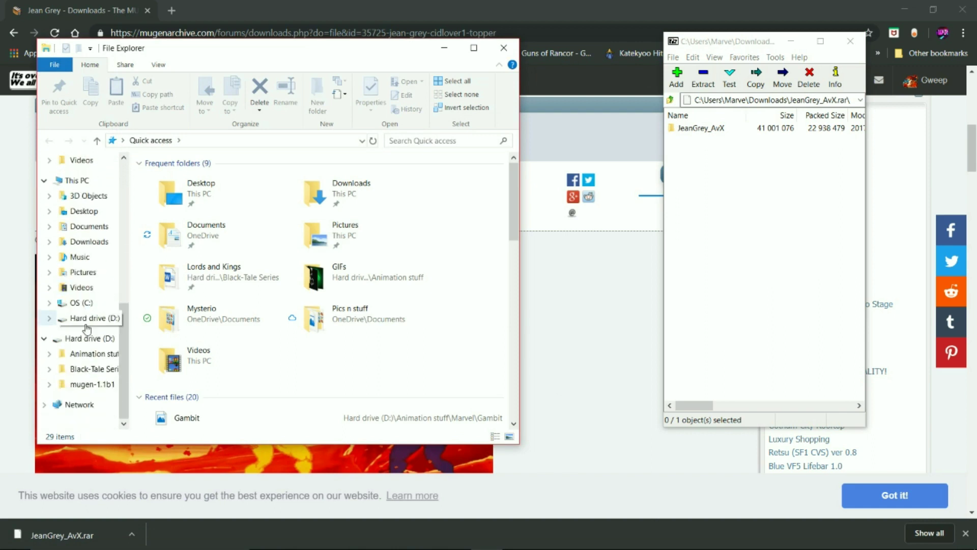
pyautogui.click(95, 359)
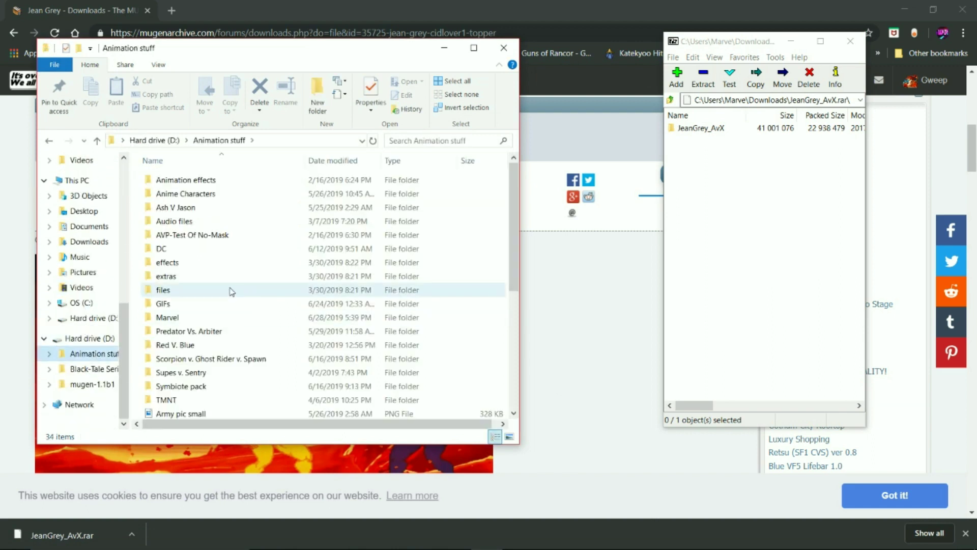
pyautogui.doubleClick(204, 322)
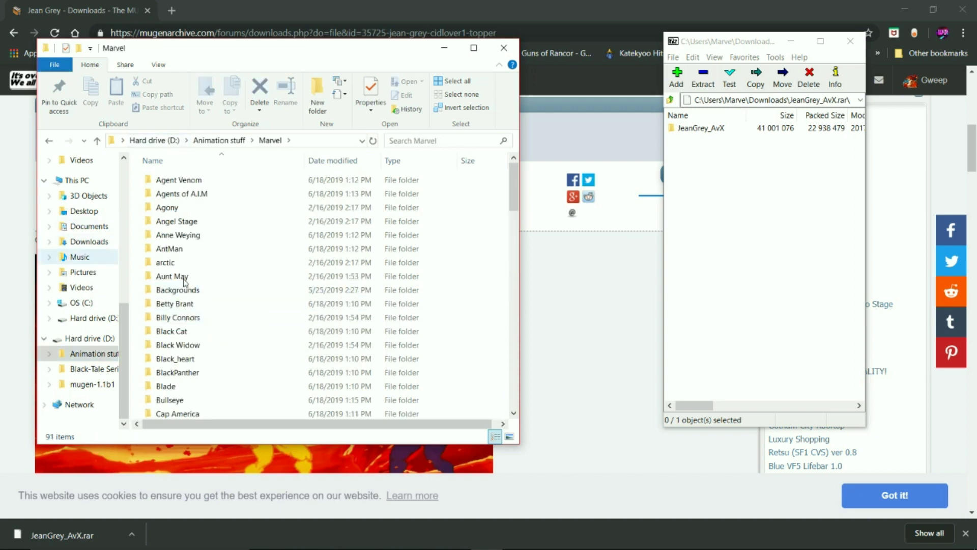
pyautogui.moveTo(709, 128); pyautogui.dragTo(200, 362)
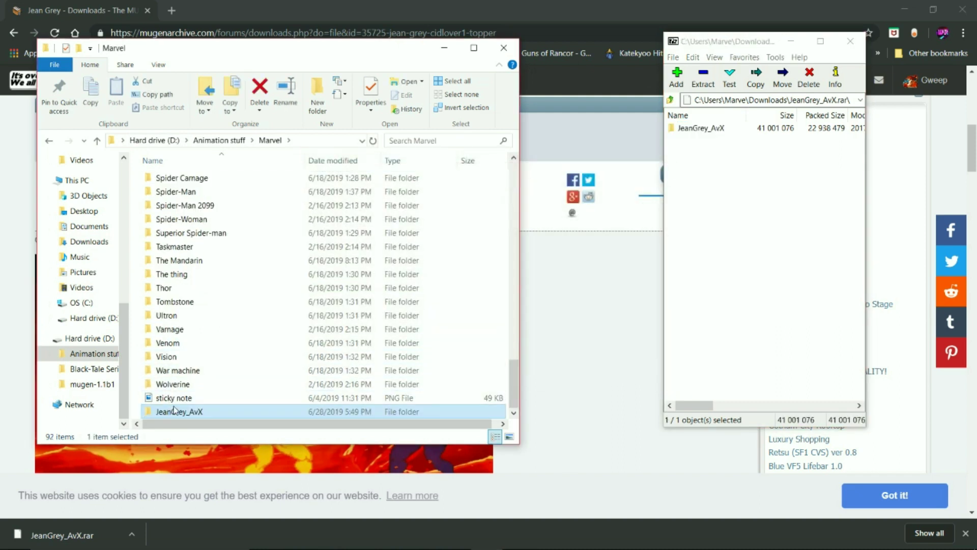
# Step: Rename the JeanGrey_AvX folder to 'Jean Grey'
pyautogui.rightClick(176, 410)
pyautogui.click(81, 376)
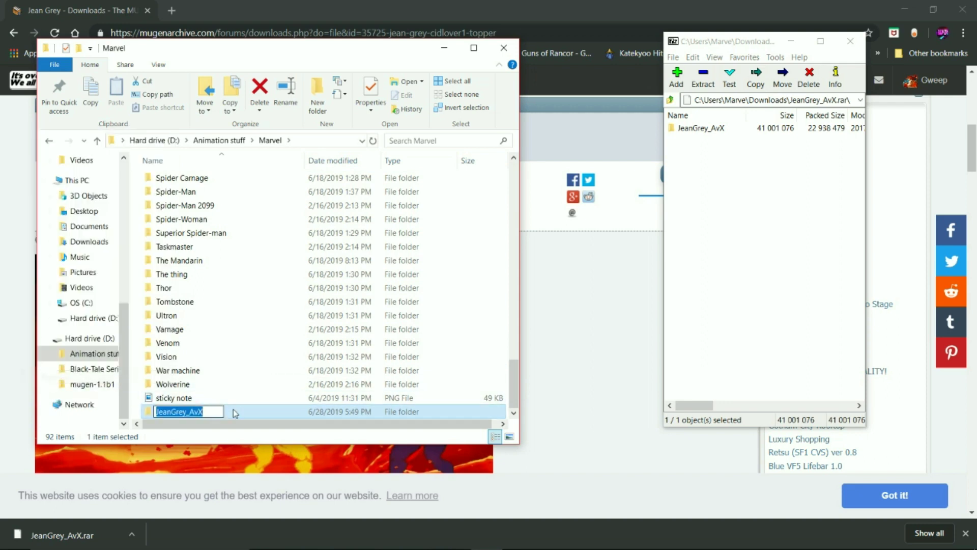
pyautogui.press('End')
pyautogui.press('BackSpace')
pyautogui.press('BackSpace')
pyautogui.press('BackSpace')
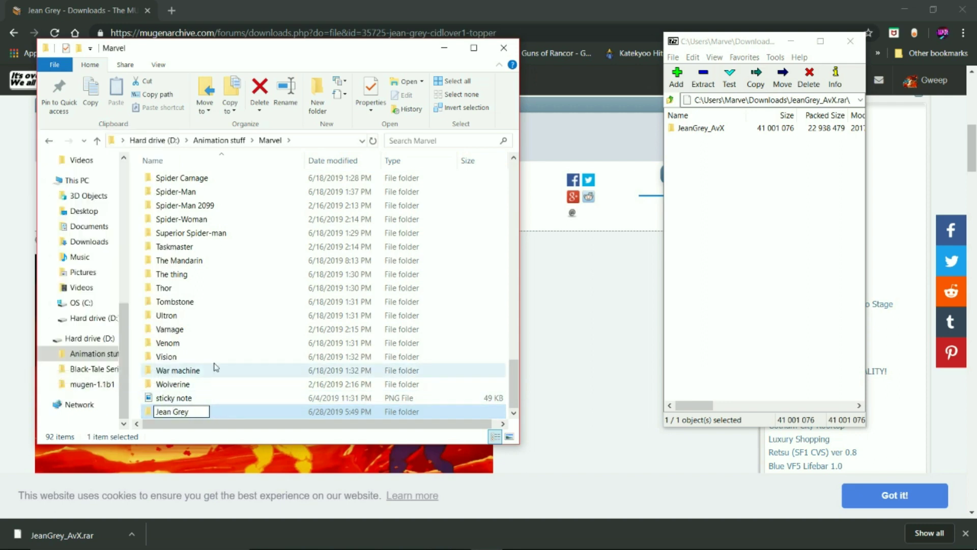
pyautogui.press('Return')
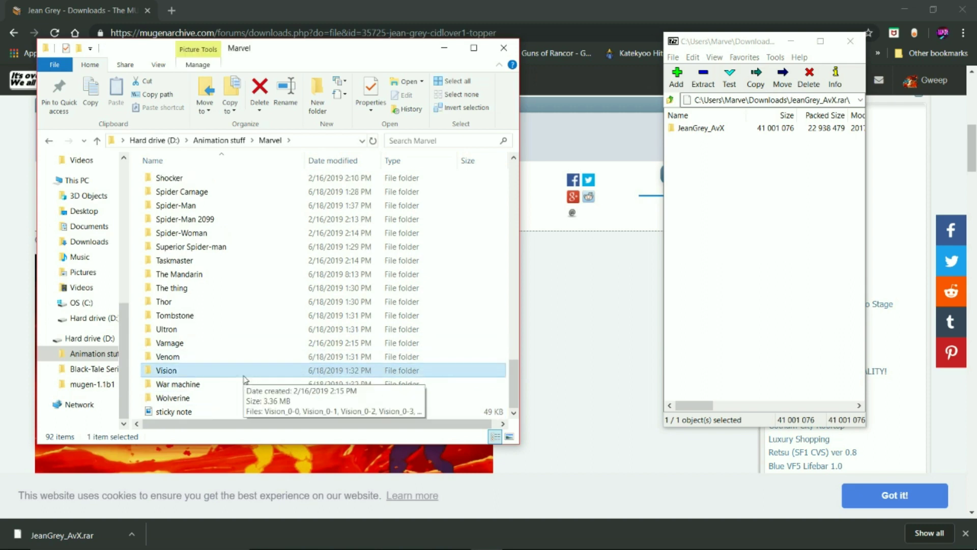
# Step: Look through the Iron Man folder's sprites, then return to the Marvel folder
pyautogui.scroll(4, 246, 369)
pyautogui.scroll(7, 251, 376)
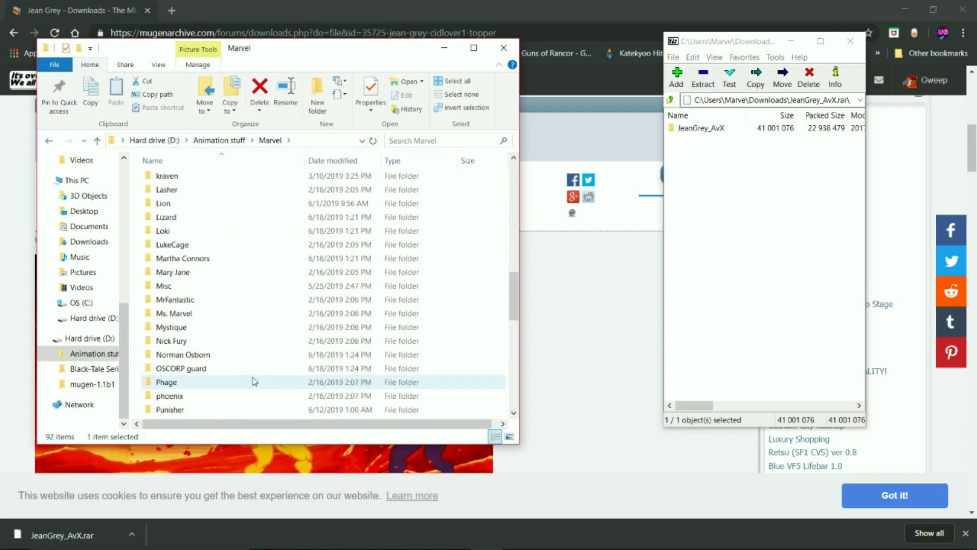
pyautogui.scroll(6, 254, 382)
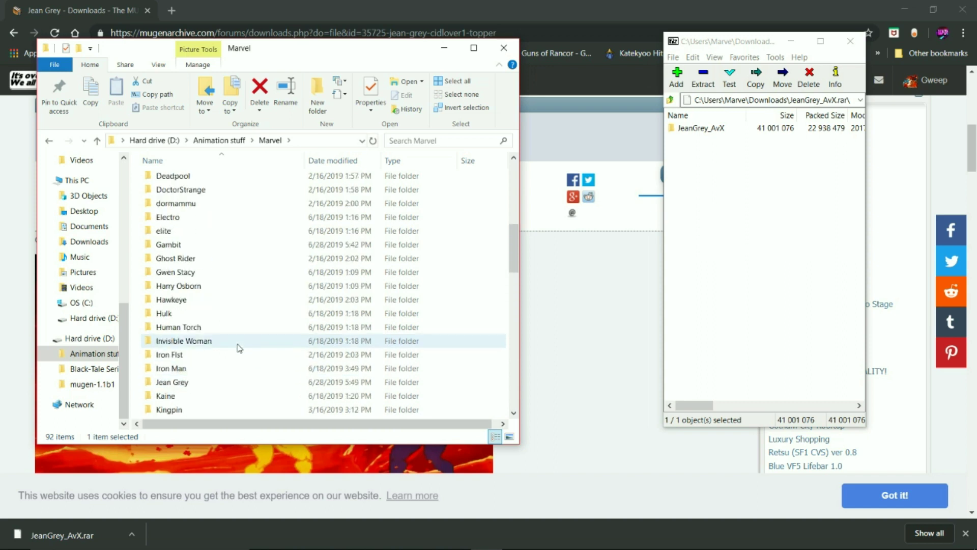
pyautogui.scroll(-4, 224, 362)
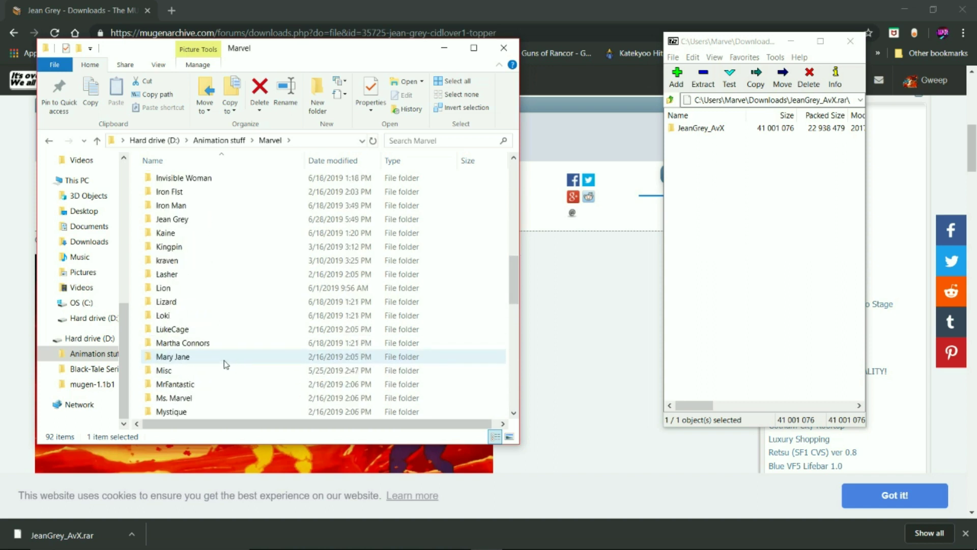
pyautogui.scroll(-2, 226, 363)
pyautogui.scroll(6, 225, 363)
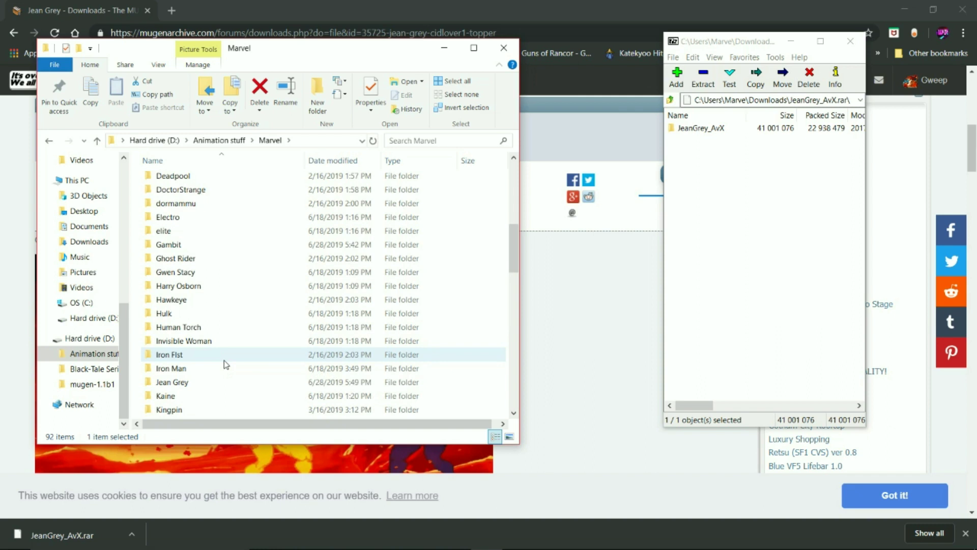
pyautogui.scroll(-3, 226, 364)
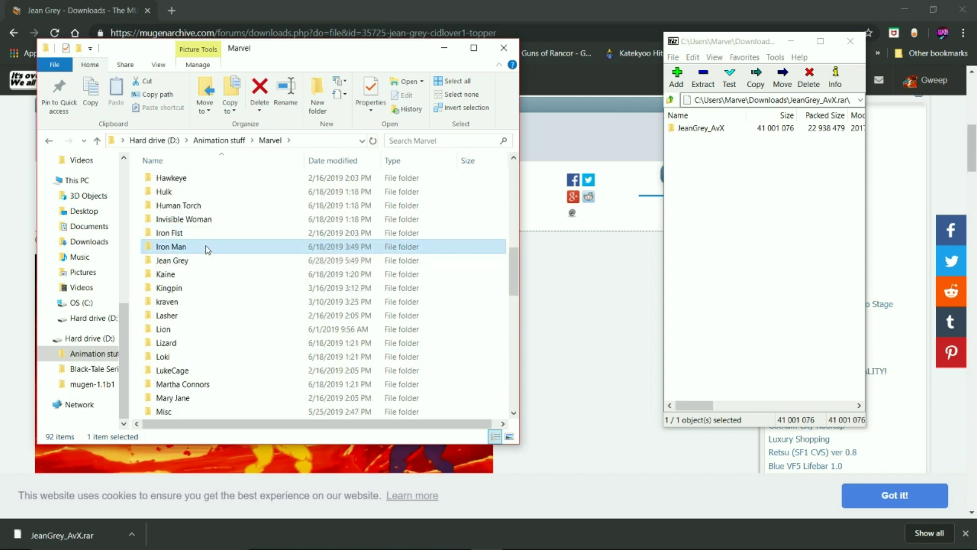
pyautogui.doubleClick(207, 246)
pyautogui.scroll(-20, 269, 305)
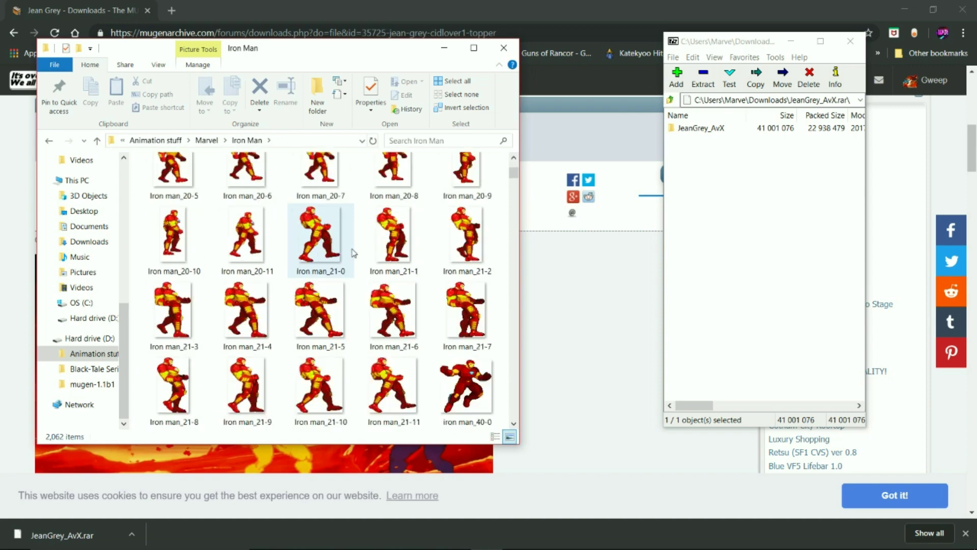
pyautogui.scroll(5, 374, 259)
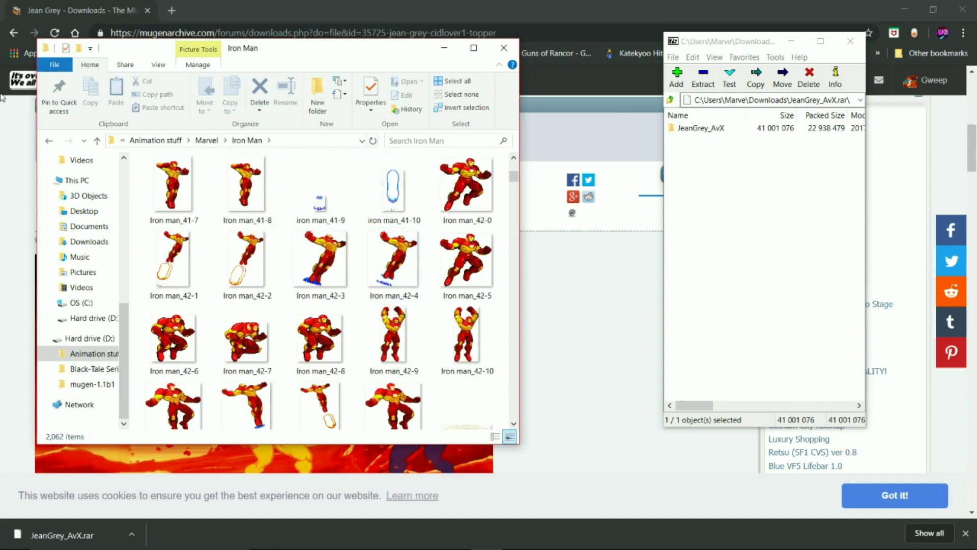
pyautogui.scroll(-2, 327, 256)
pyautogui.scroll(-15, 327, 255)
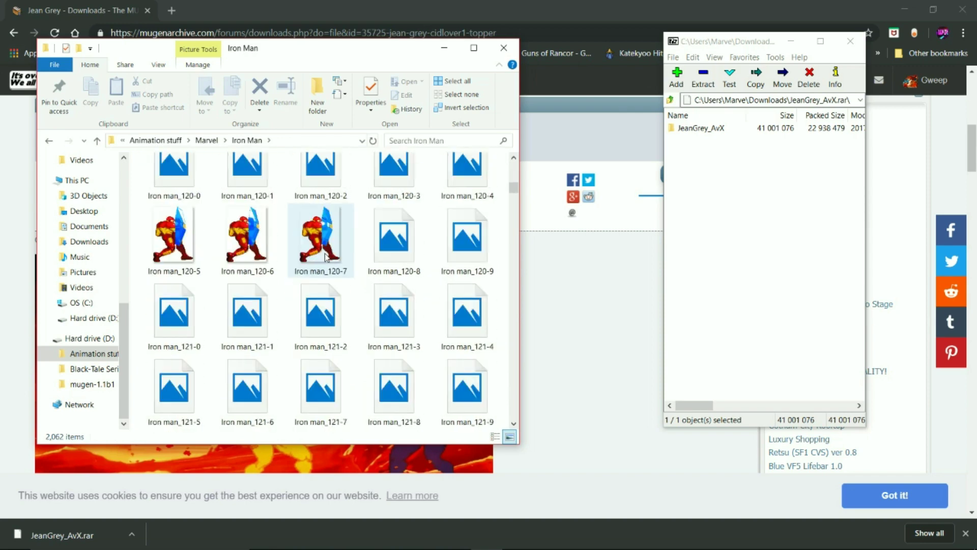
pyautogui.scroll(-2, 292, 223)
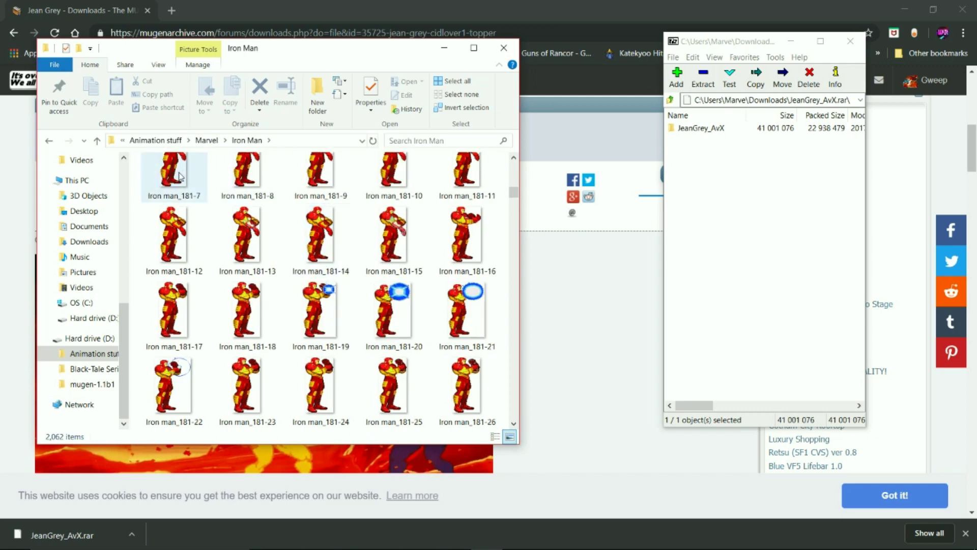
pyautogui.click(53, 144)
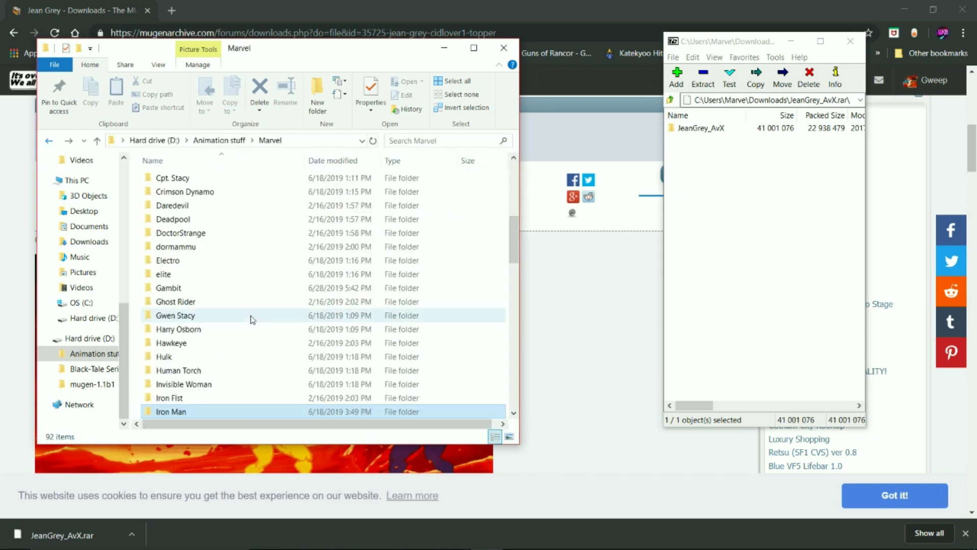
# Step: Open the Jean Grey folder, select JeanGrey_AvX.def, and switch to Fighter Factory
pyautogui.scroll(-1, 197, 394)
pyautogui.doubleClick(197, 386)
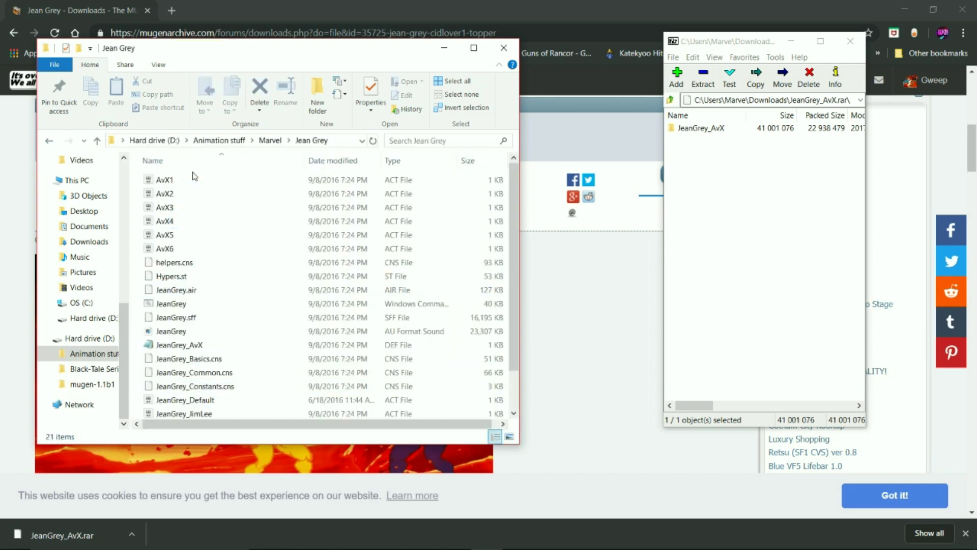
pyautogui.scroll(-1, 246, 264)
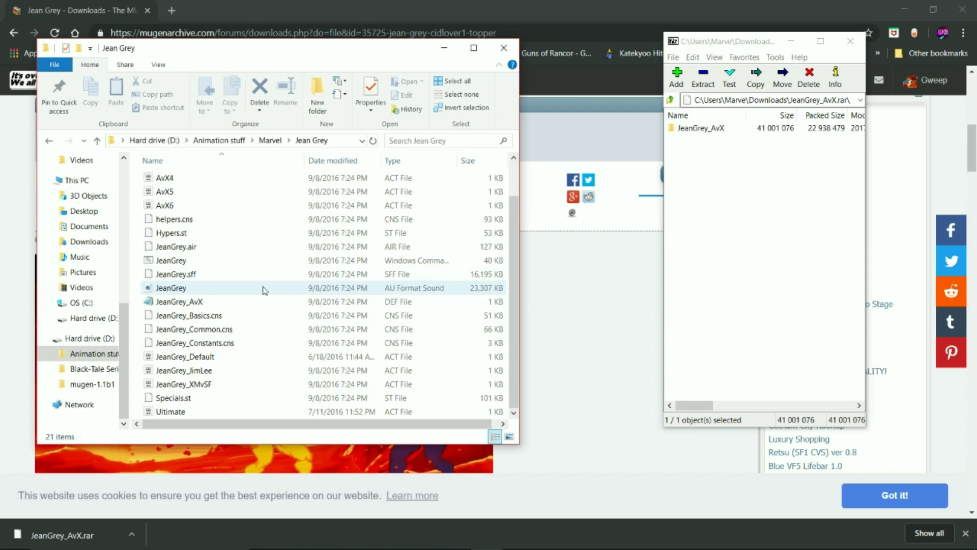
pyautogui.click(389, 305)
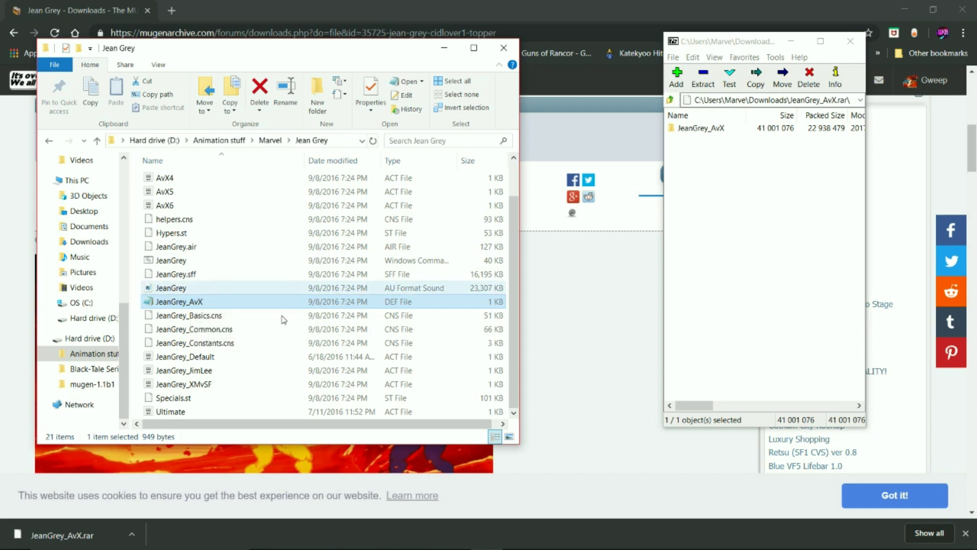
pyautogui.moveTo(543, 540)
pyautogui.click(434, 542)
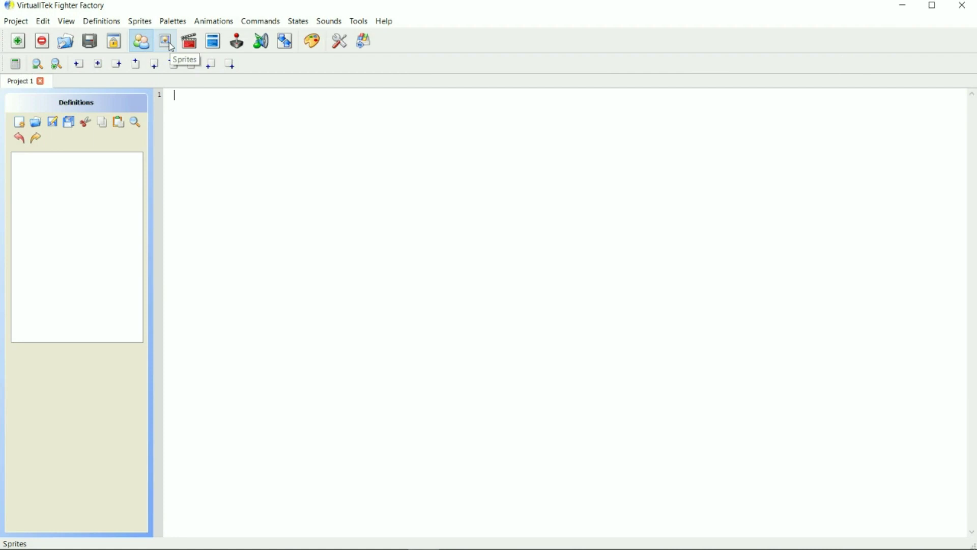
# Step: Show Project 1's empty Sprites editor and pan its canvas
pyautogui.click(172, 48)
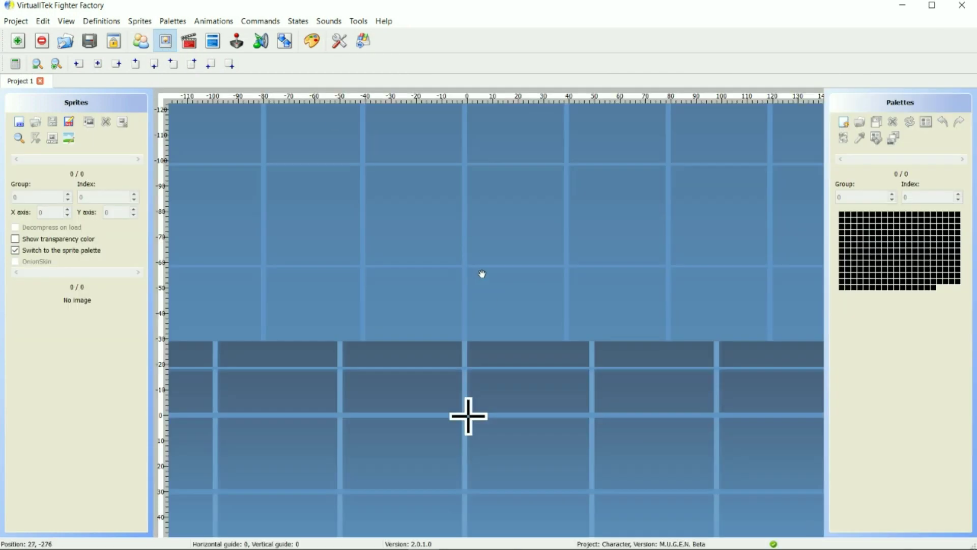
pyautogui.scroll(-2, 509, 297)
pyautogui.moveTo(520, 286); pyautogui.dragTo(555, 374)
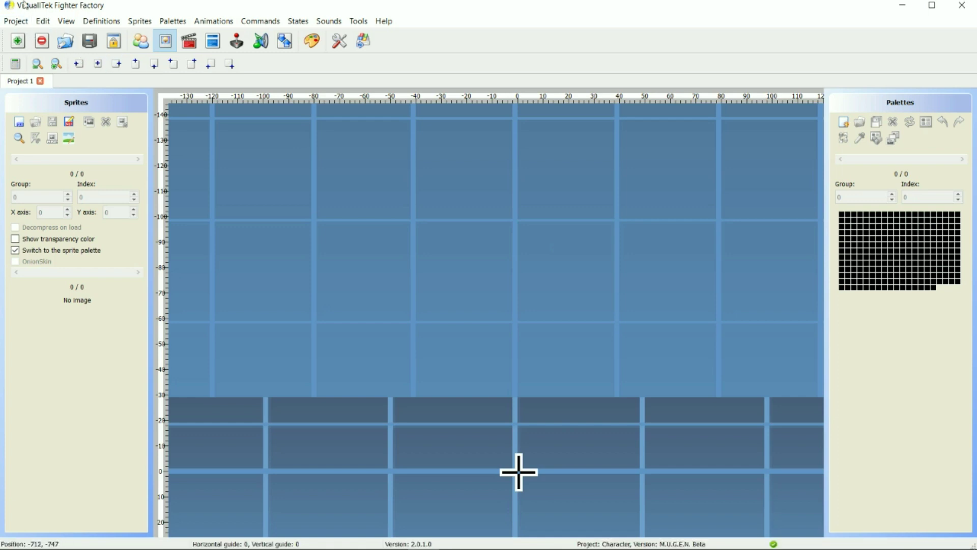
# Step: Open JeanGrey_AvX.def from D:\Animation stuff\Marvel\Jean Grey as the project
pyautogui.click(20, 20)
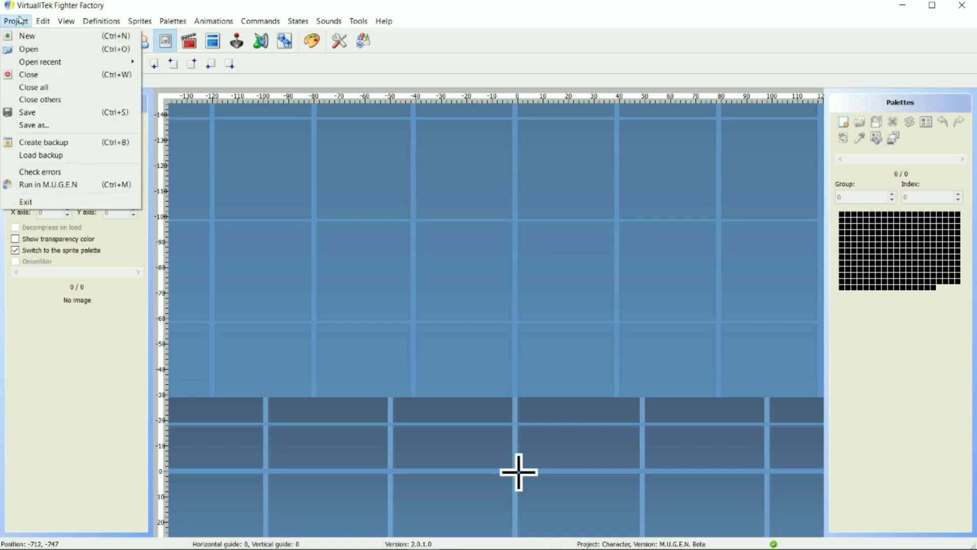
pyautogui.click(51, 48)
pyautogui.hotkey('ctrl', 'o')
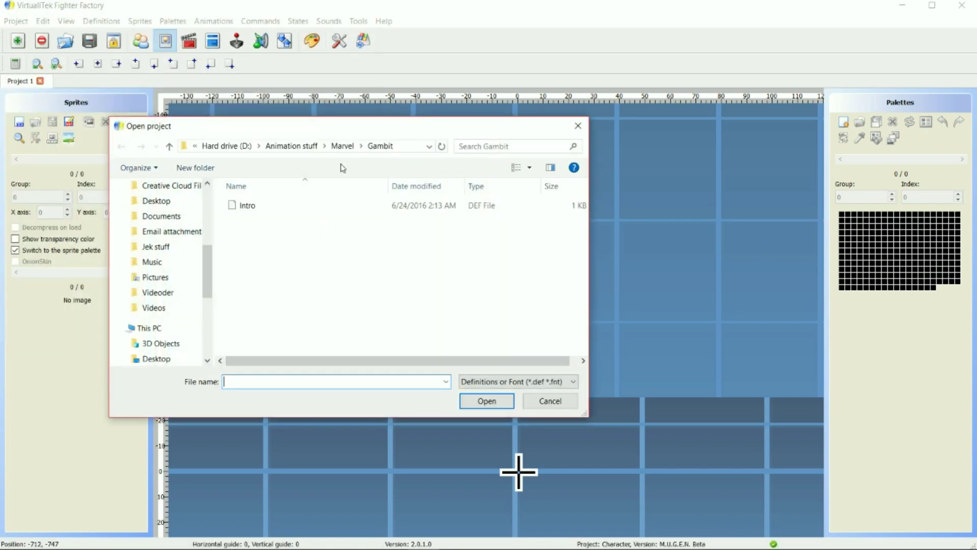
pyautogui.click(341, 147)
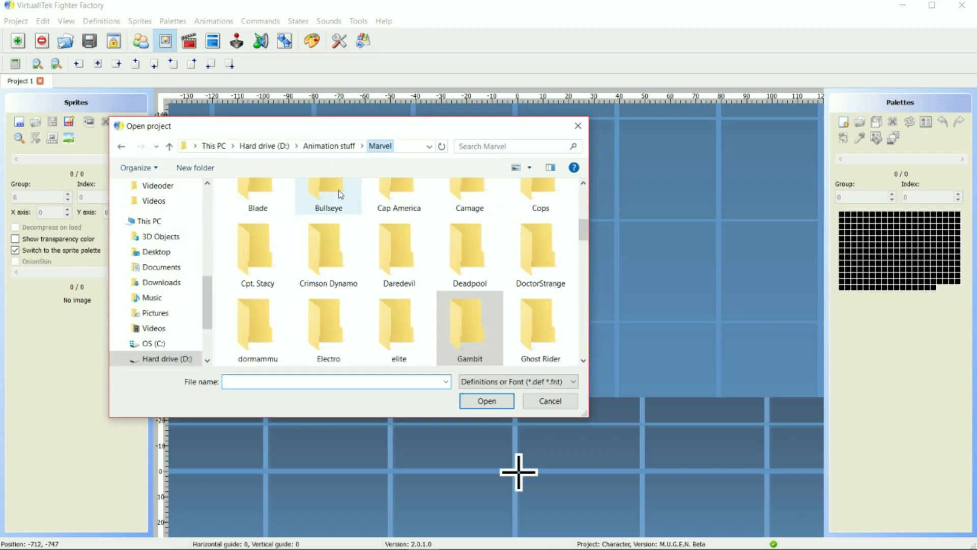
pyautogui.scroll(3, 401, 254)
pyautogui.scroll(-3, 407, 269)
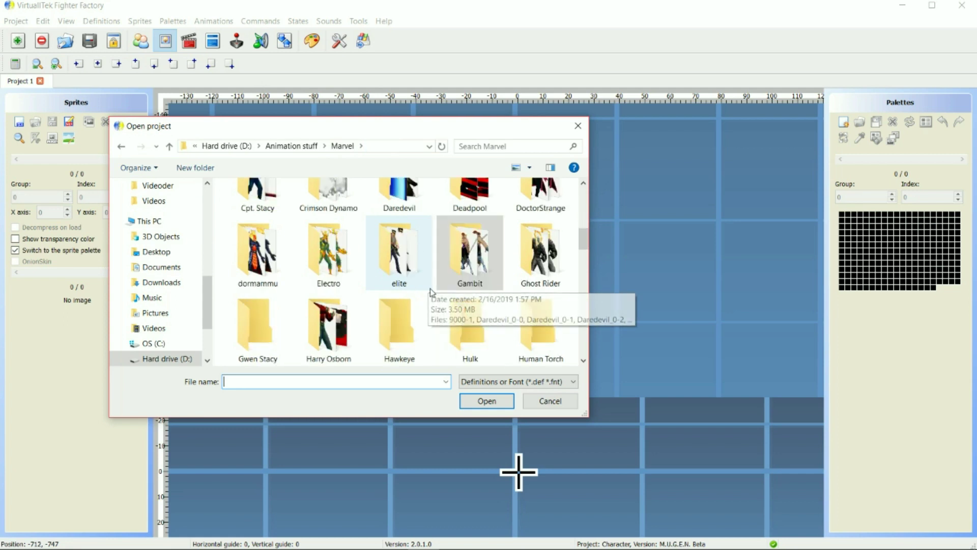
pyautogui.scroll(-1, 438, 286)
pyautogui.scroll(-3, 439, 283)
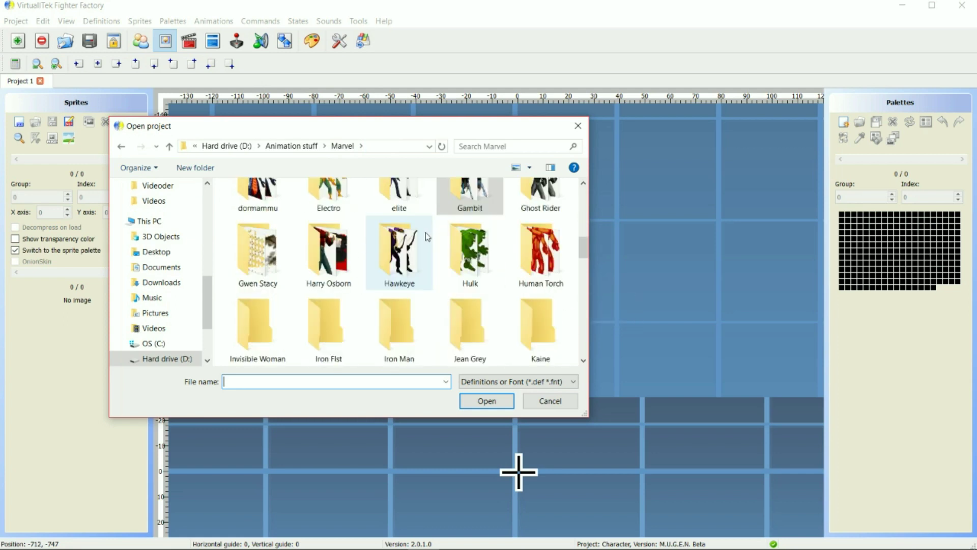
pyautogui.doubleClick(469, 327)
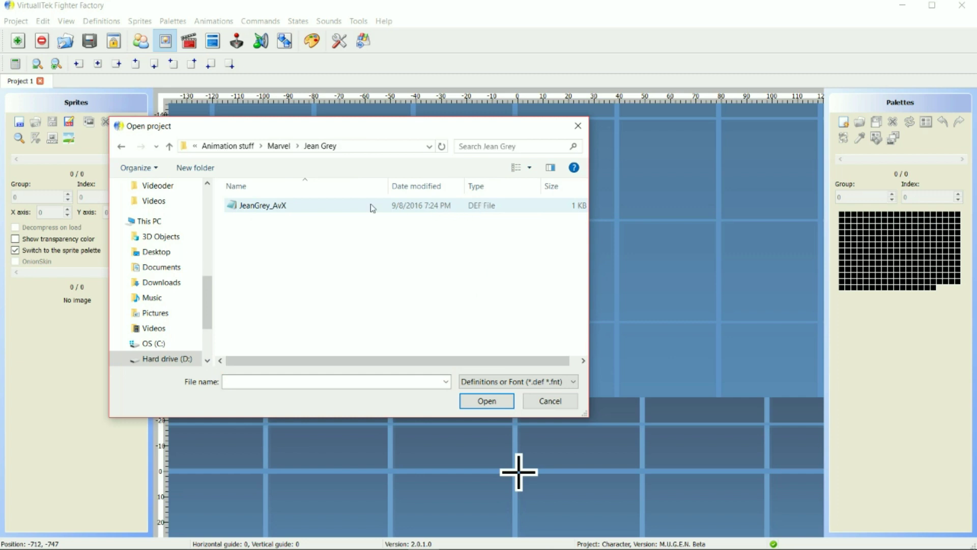
pyautogui.doubleClick(270, 207)
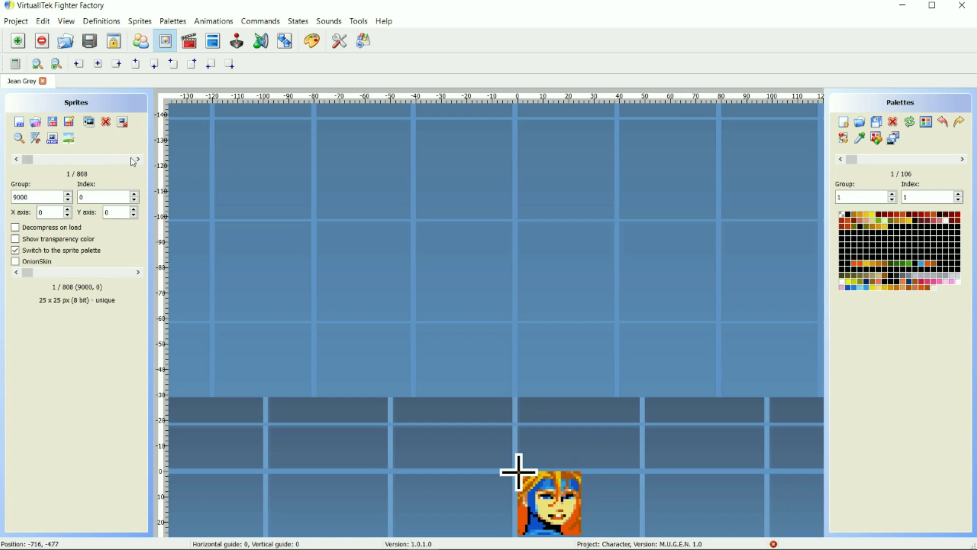
pyautogui.moveTo(138, 161); pyautogui.dragTo(137, 160)
pyautogui.moveTo(38, 161)
pyautogui.mouseDown()
pyautogui.moveTo(104, 162)
pyautogui.moveTo(57, 163)
pyautogui.moveTo(114, 164)
pyautogui.moveTo(147, 181)
pyautogui.moveTo(122, 163)
pyautogui.moveTo(39, 163)
pyautogui.mouseUp()
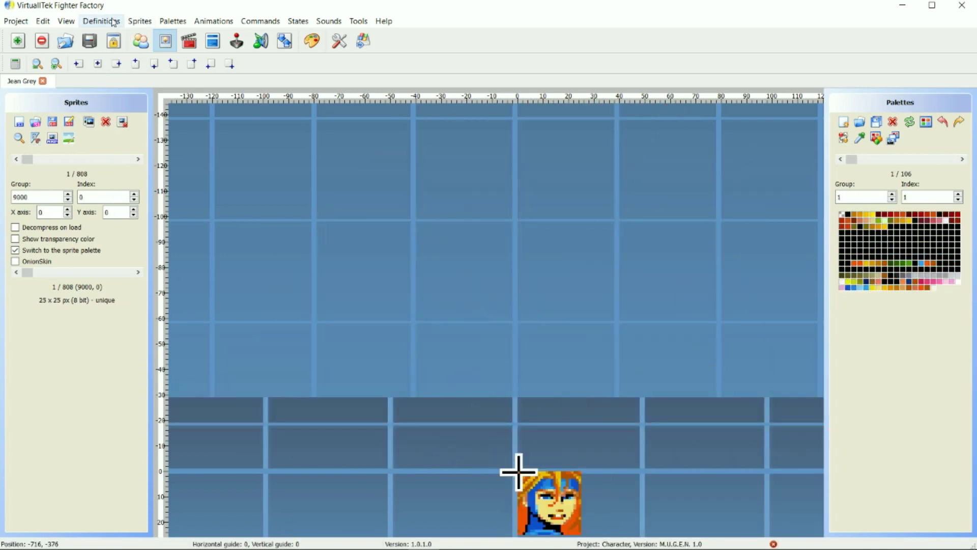
# Step: Save all 808 sprites as PNG images named 'Jean Grey' in the Jean Grey folder via Sprites > Save image
pyautogui.click(138, 22)
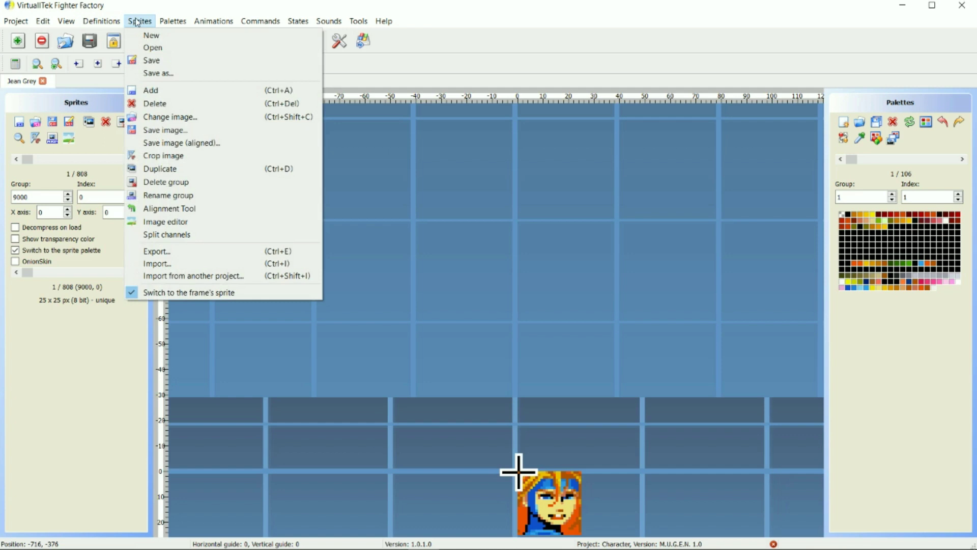
pyautogui.click(166, 131)
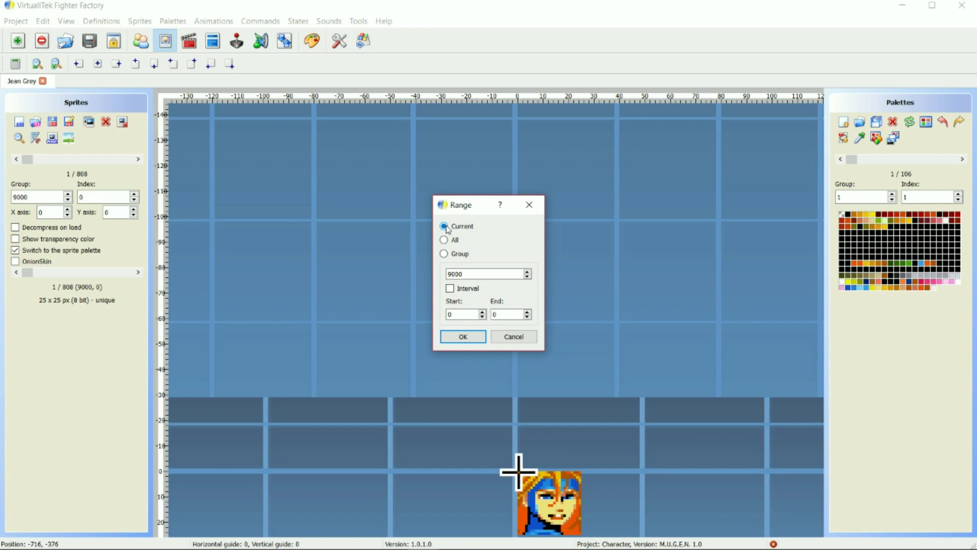
pyautogui.click(483, 338)
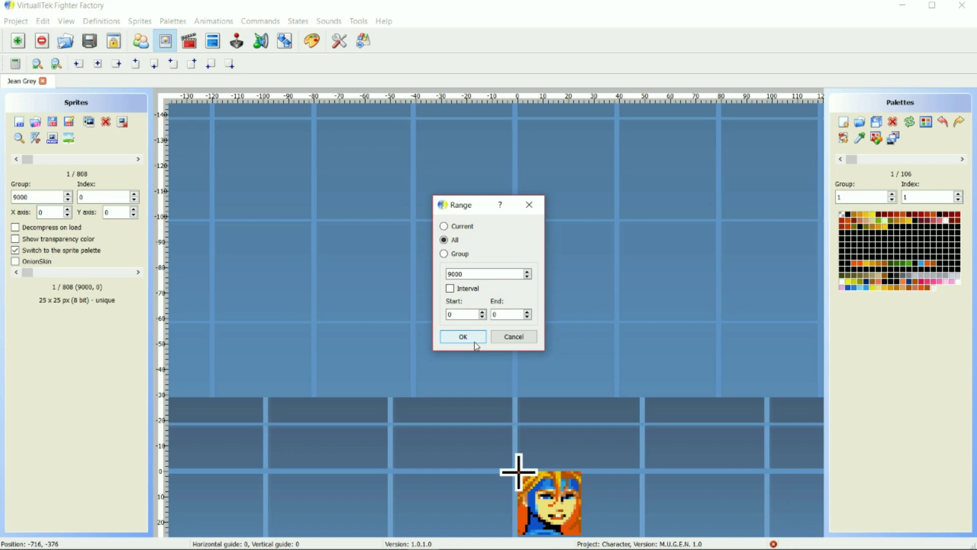
pyautogui.click(474, 336)
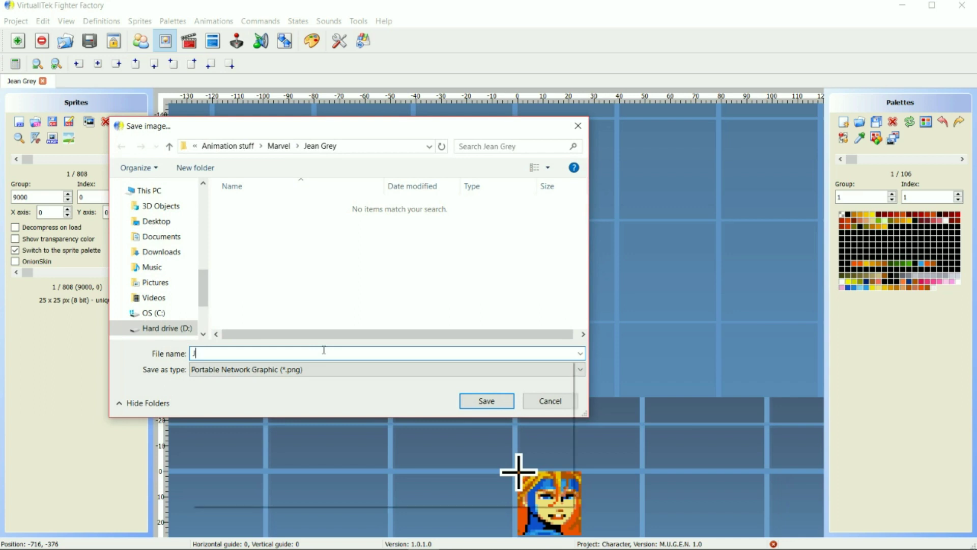
pyautogui.write('Jean Grey')
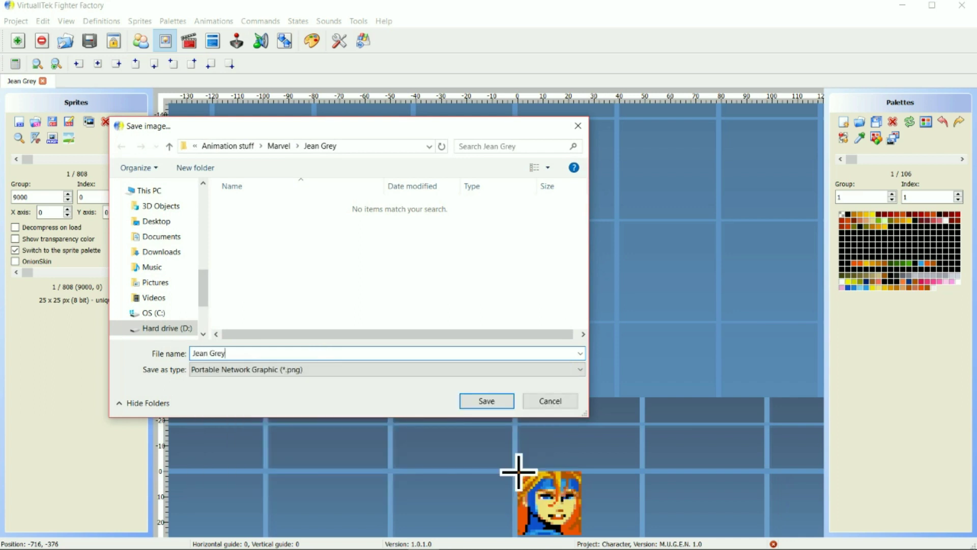
pyautogui.press('Return')
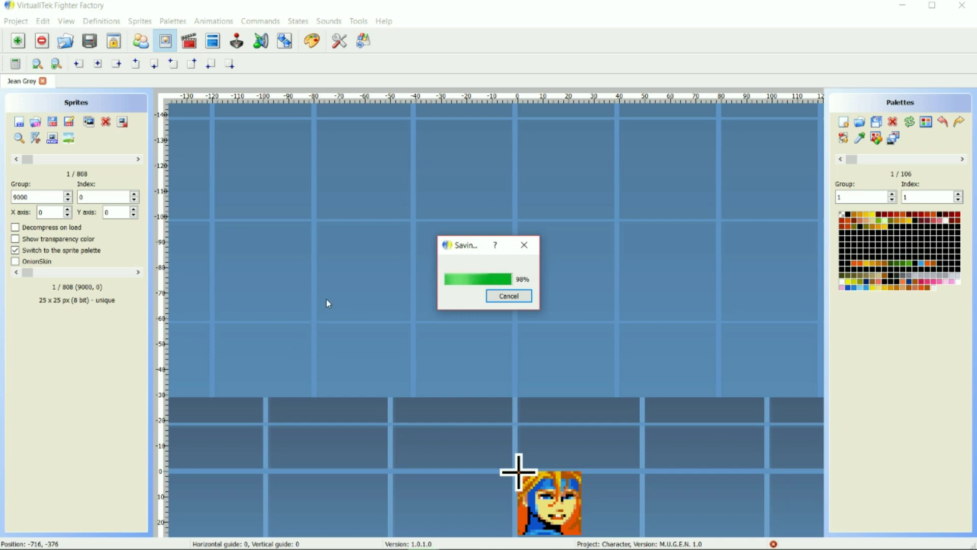
pyautogui.moveTo(486, 545)
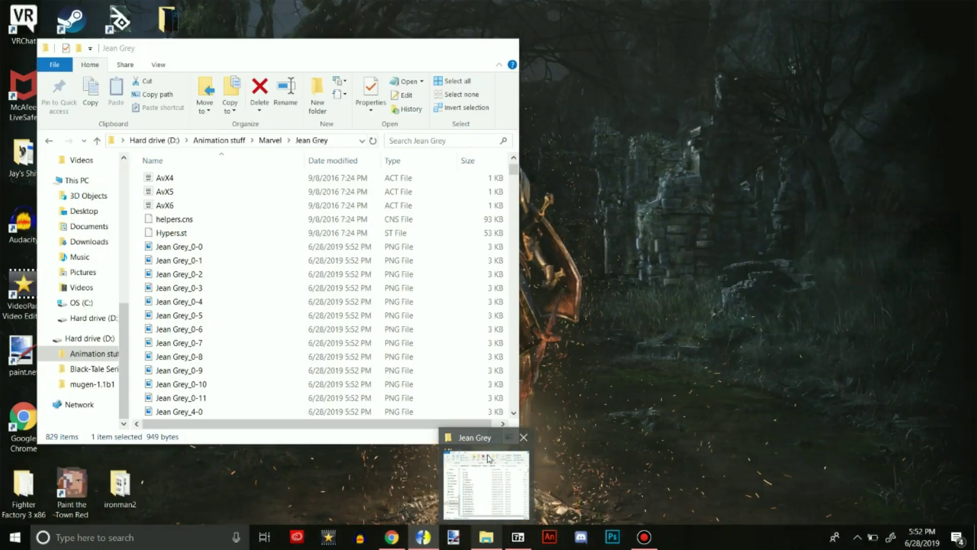
# Step: Bring the Jean Grey folder window forward, move it up-left, and switch to Large icons
pyautogui.click(487, 474)
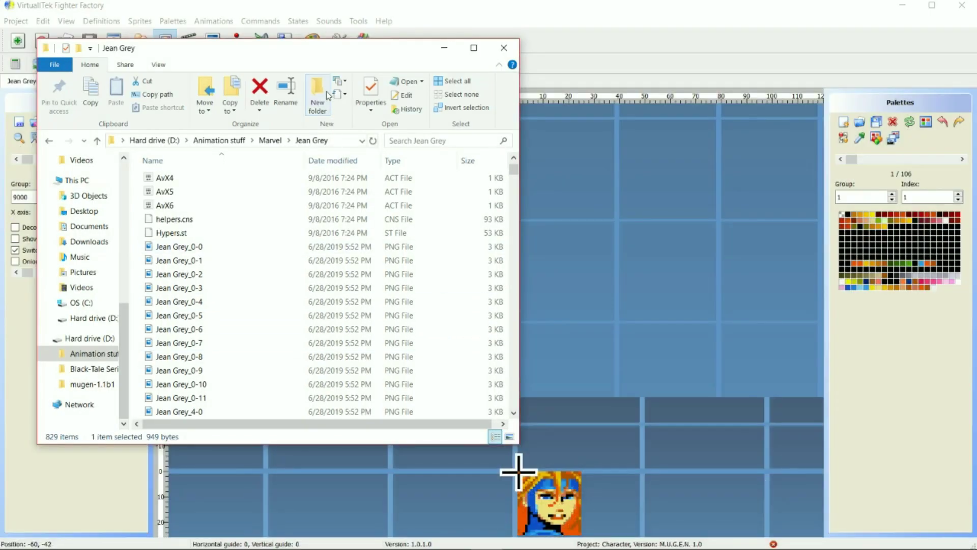
pyautogui.moveTo(328, 40); pyautogui.dragTo(302, 28)
pyautogui.click(483, 426)
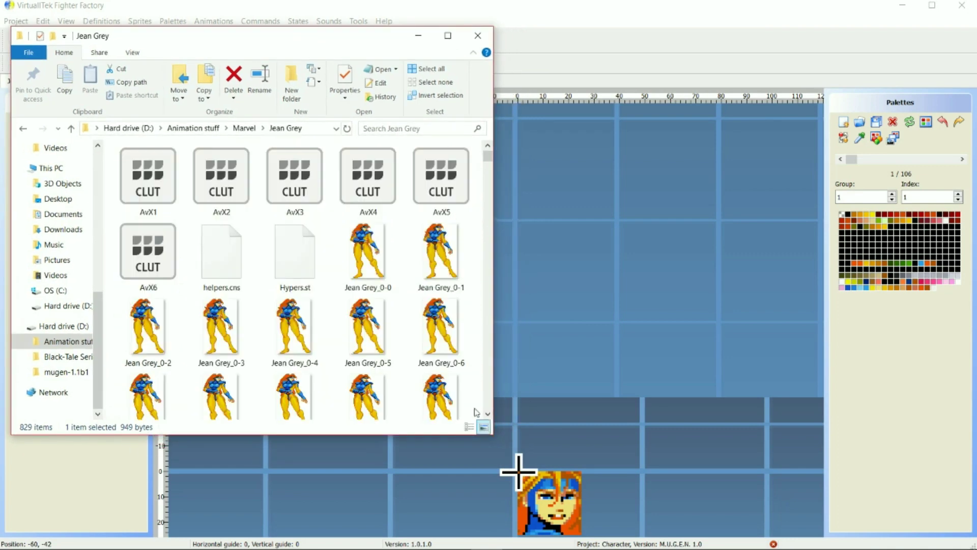
# Step: Select the files from AvX1 through Hypers.st in the Jean Grey folder
pyautogui.scroll(-3, 377, 311)
pyautogui.scroll(-15, 376, 312)
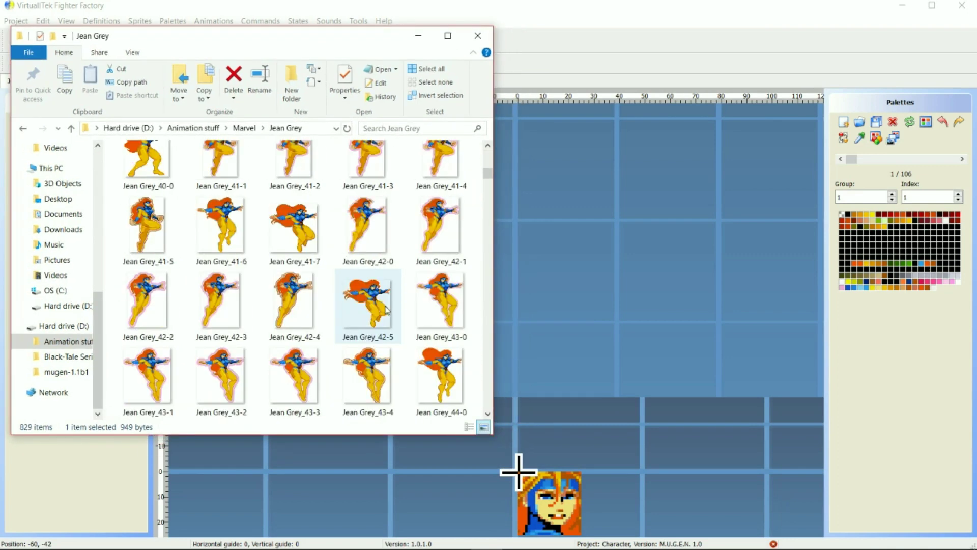
pyautogui.scroll(-15, 389, 309)
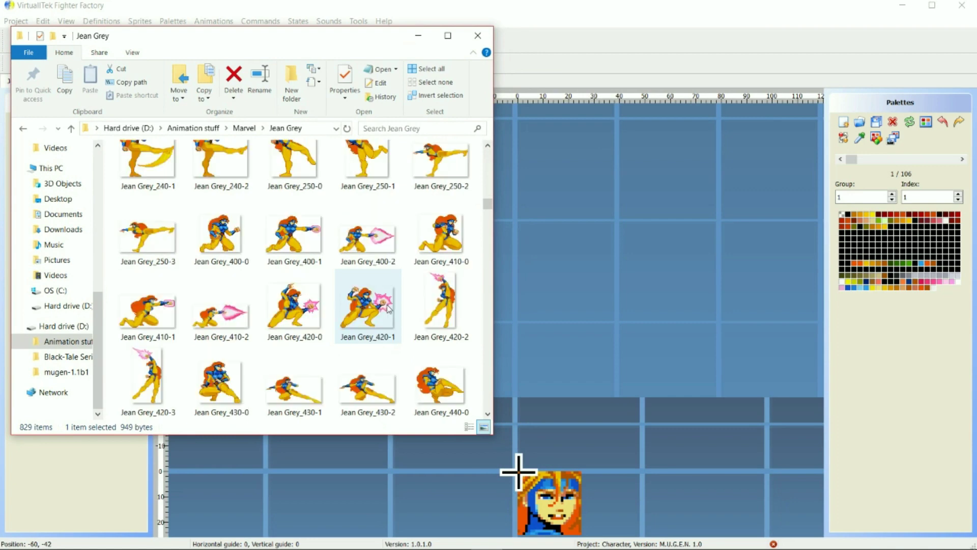
pyautogui.scroll(-7, 389, 309)
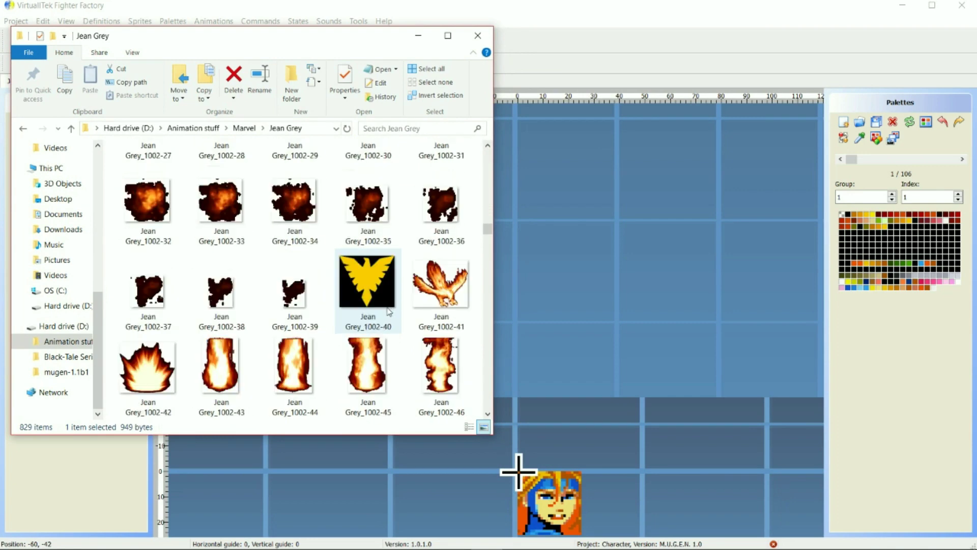
pyautogui.scroll(-15, 390, 311)
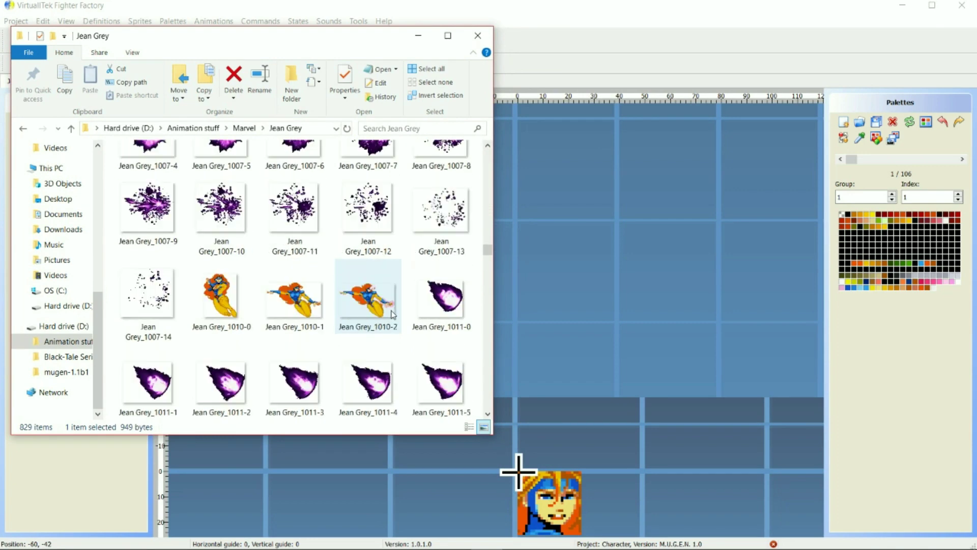
pyautogui.scroll(-20, 392, 315)
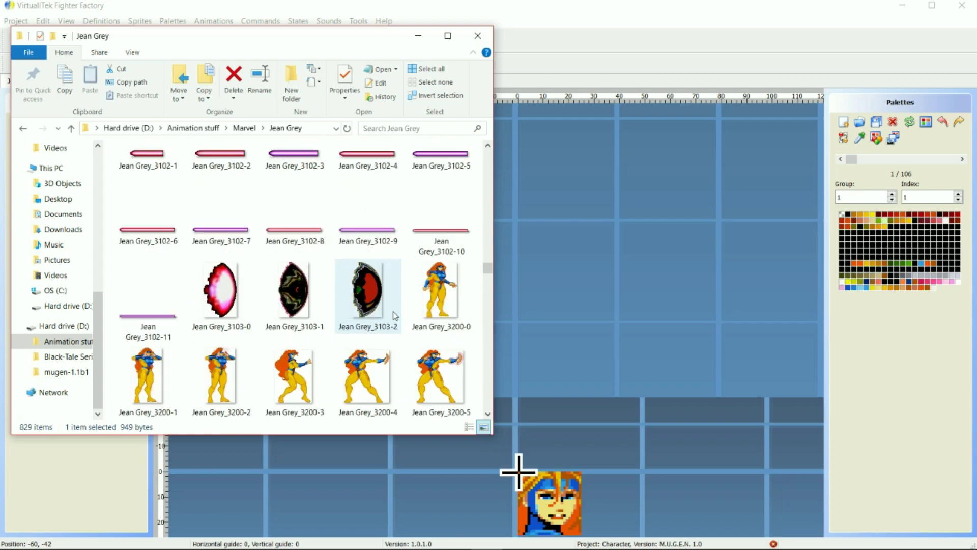
pyautogui.scroll(20, 395, 316)
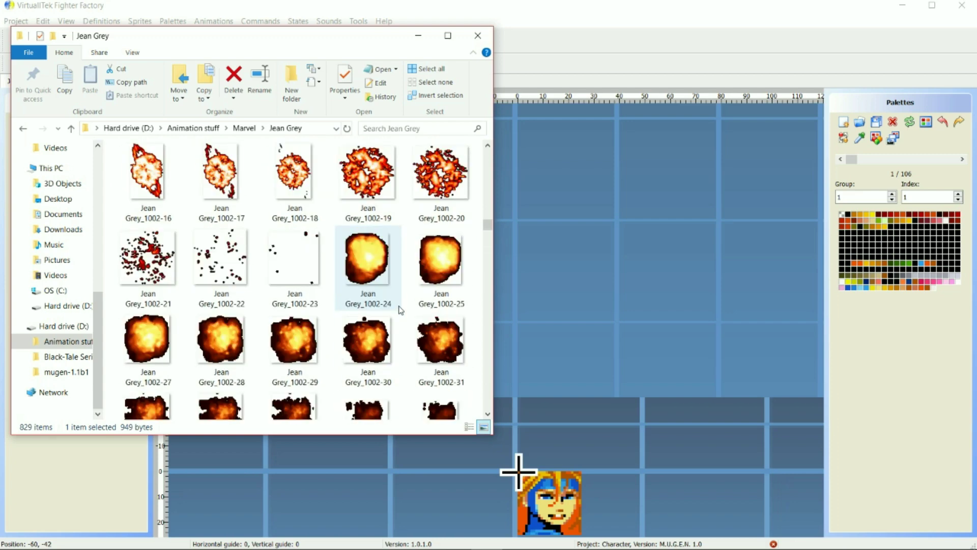
pyautogui.scroll(20, 402, 310)
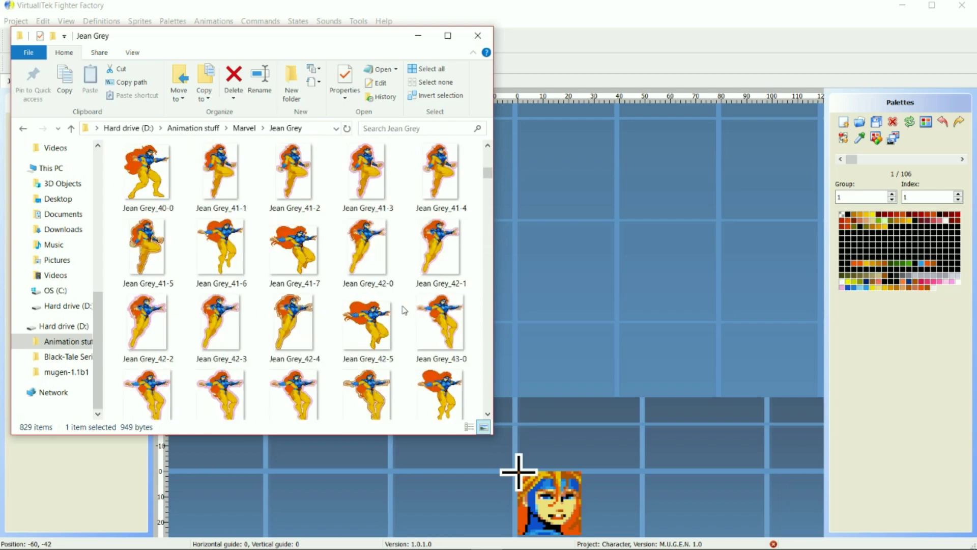
pyautogui.scroll(10, 404, 309)
pyautogui.click(323, 257)
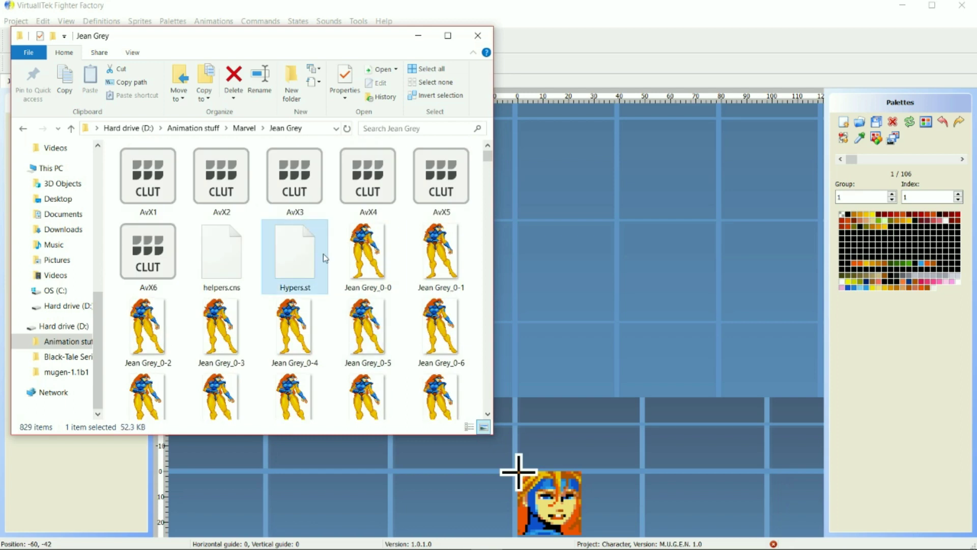
pyautogui.keyDown('shift'); pyautogui.click(164, 181); pyautogui.keyUp('shift')
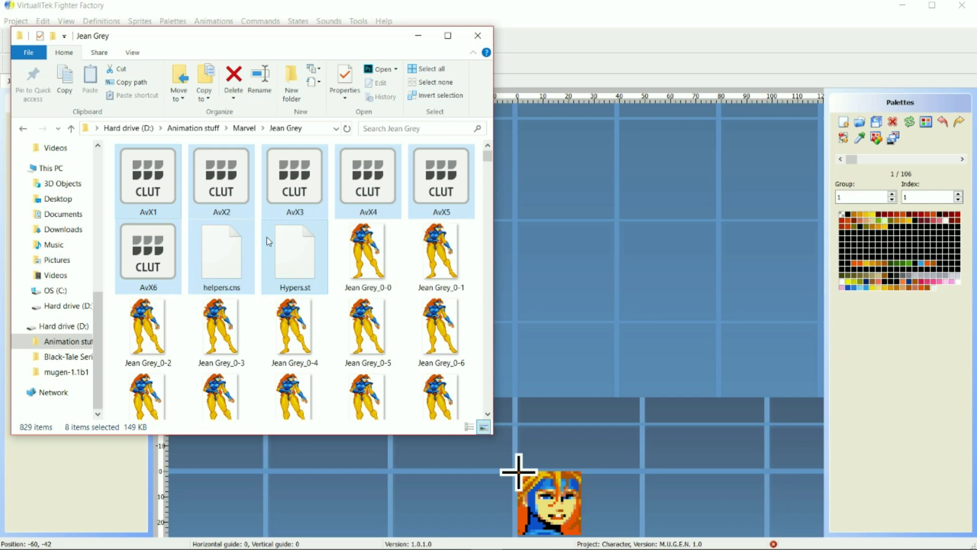
# Step: Delete the selected AvX1–AvX6 palettes, helpers.cns and Hypers.st
pyautogui.press('Delete')
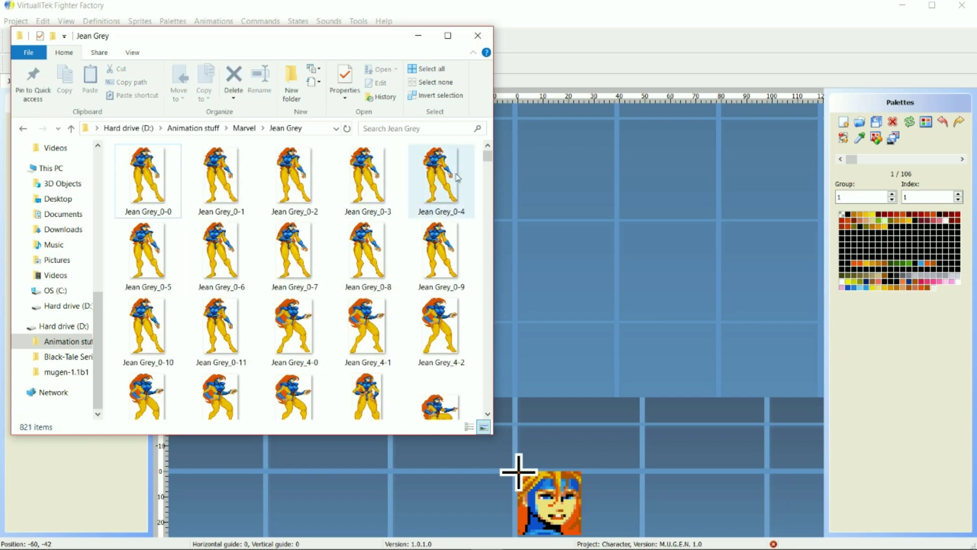
pyautogui.moveTo(485, 164); pyautogui.dragTo(519, 421)
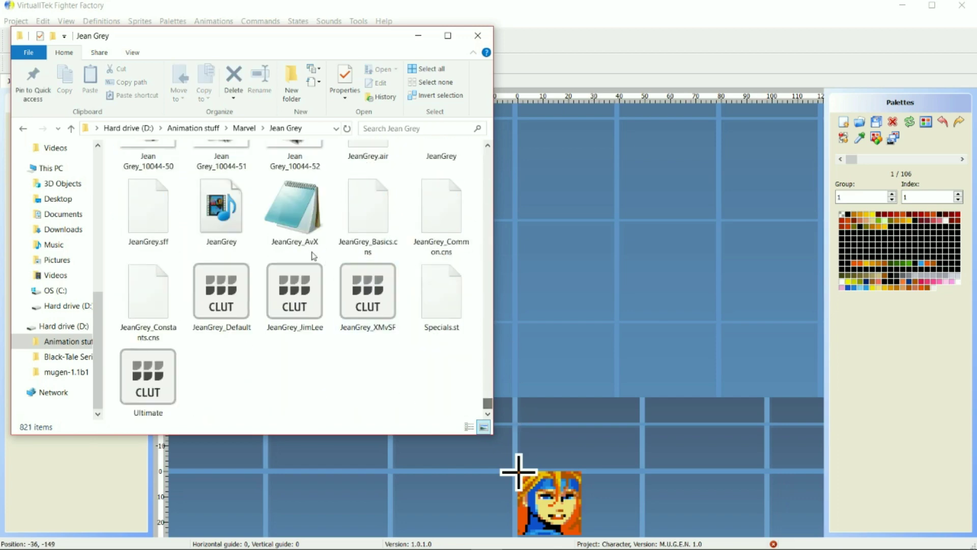
pyautogui.scroll(2, 229, 245)
pyautogui.scroll(-1, 330, 270)
# Step: Delete the character files from JeanGrey.air through Ultimate, leaving 808 sprite images
pyautogui.click(356, 280)
pyautogui.scroll(-1, 336, 305)
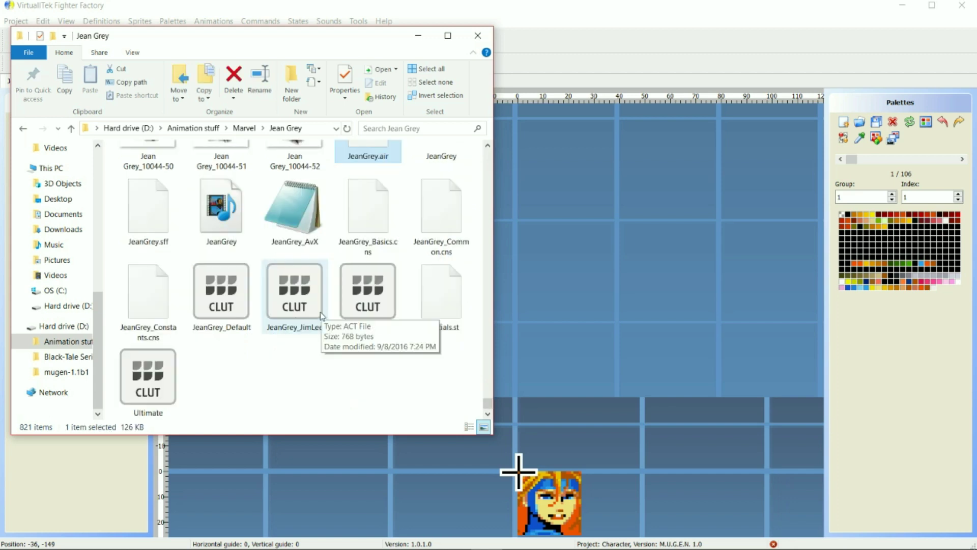
pyautogui.keyDown('shift'); pyautogui.click(154, 366); pyautogui.keyUp('shift')
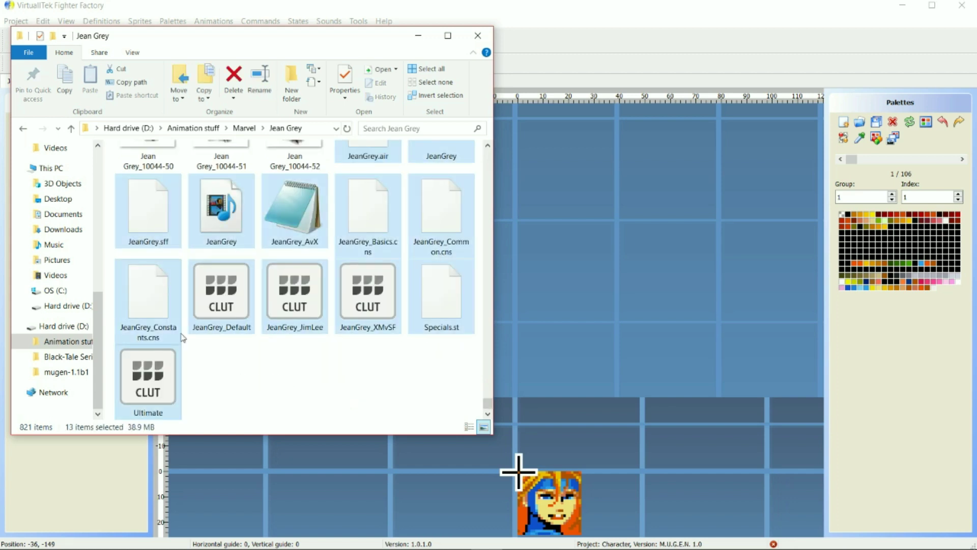
pyautogui.press('Delete')
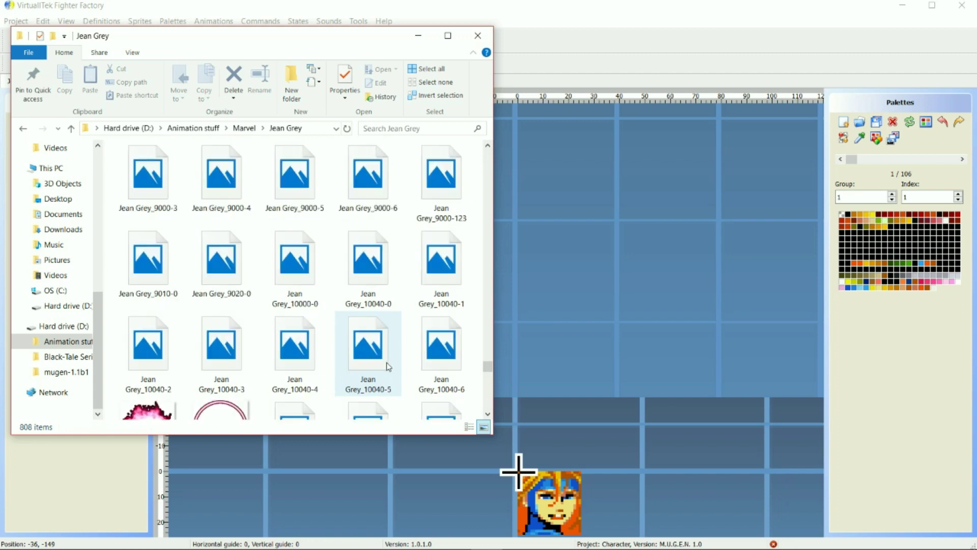
pyautogui.scroll(10, 388, 366)
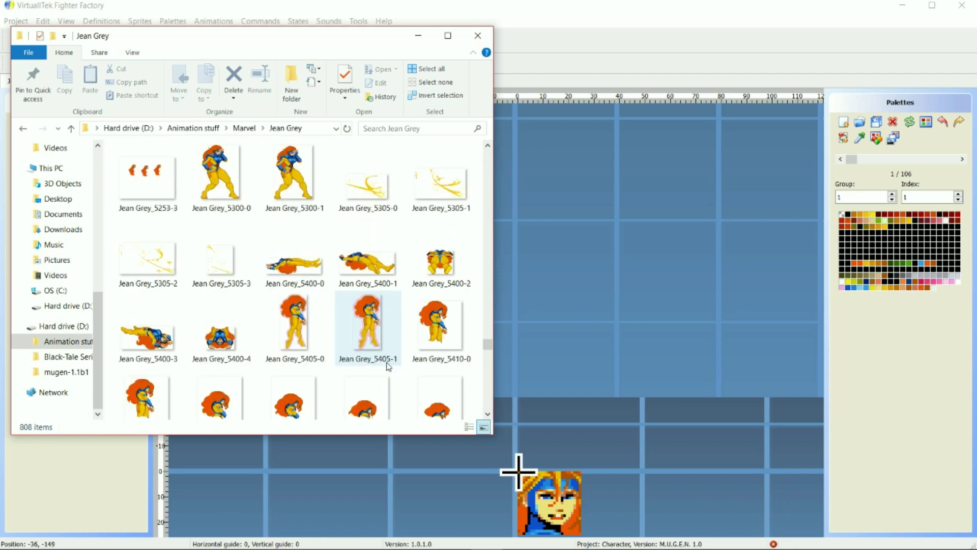
pyautogui.scroll(10, 388, 366)
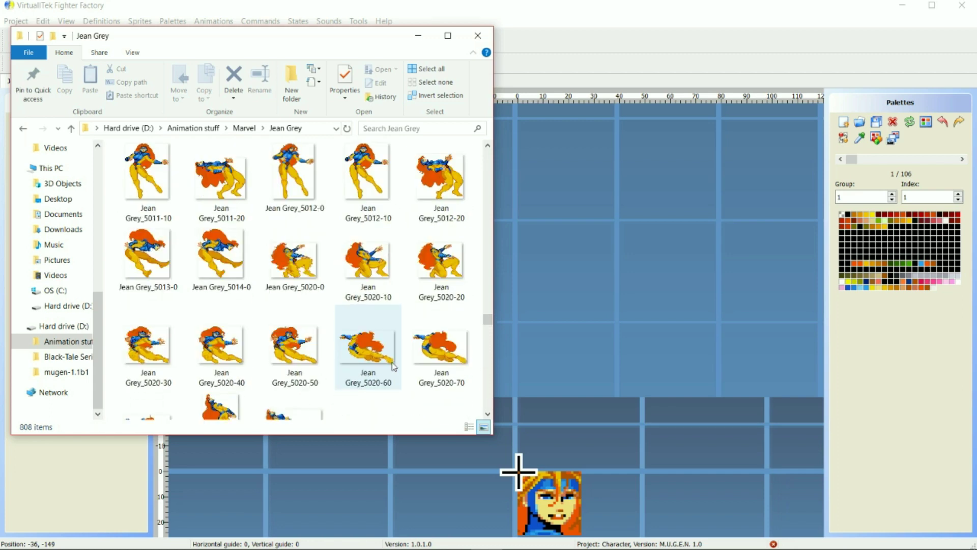
pyautogui.scroll(3, 395, 367)
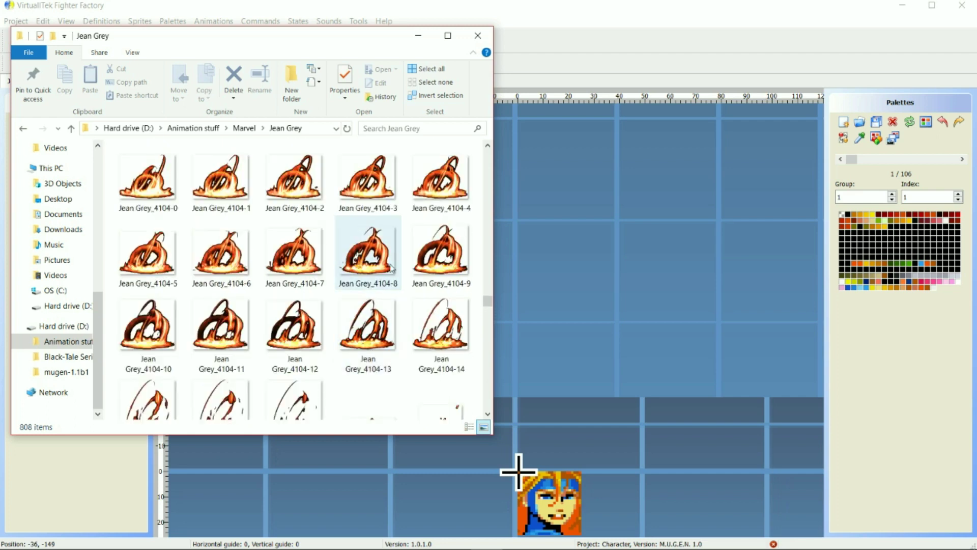
# Step: Close the Jean Grey File Explorer window to return to Fighter Factory's sprite editor
pyautogui.click(478, 35)
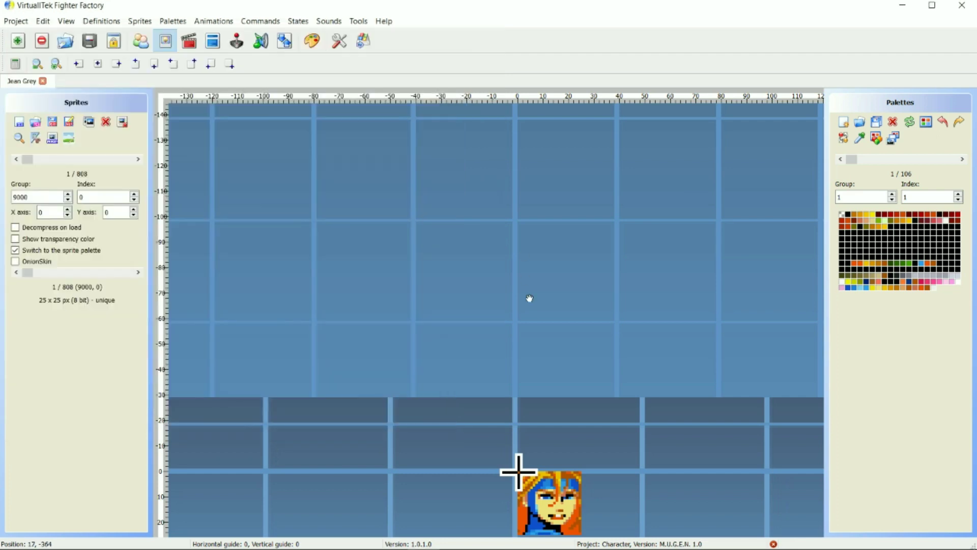